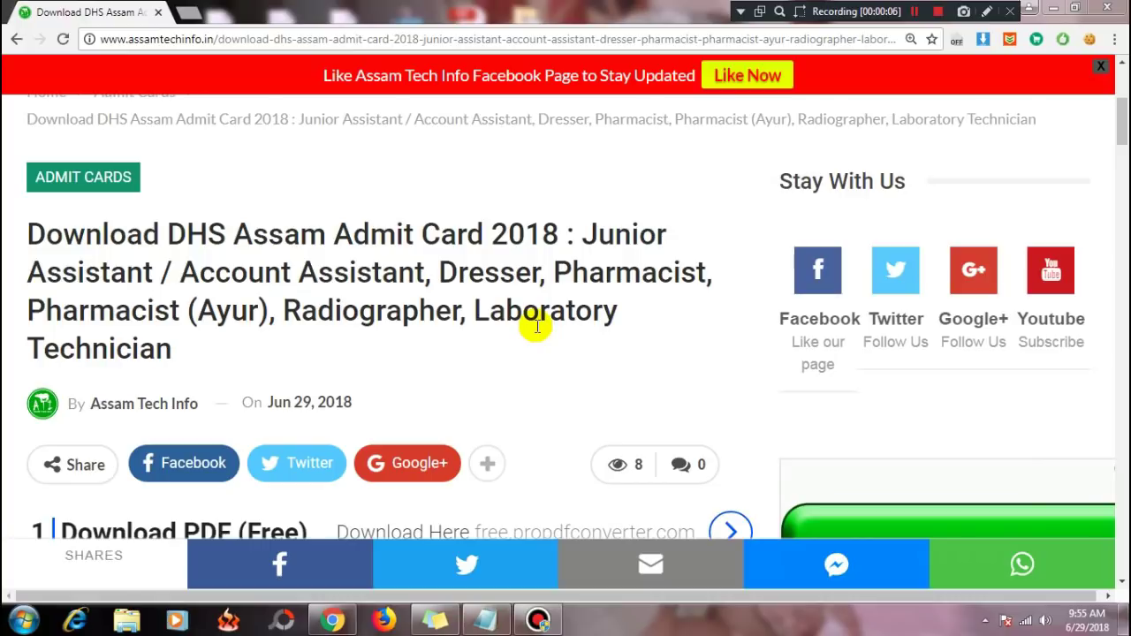
# Step: Highlight the DHS admit card article title, then clear the highlight
pyautogui.moveTo(283, 233); pyautogui.dragTo(570, 357)
pyautogui.click(547, 345)
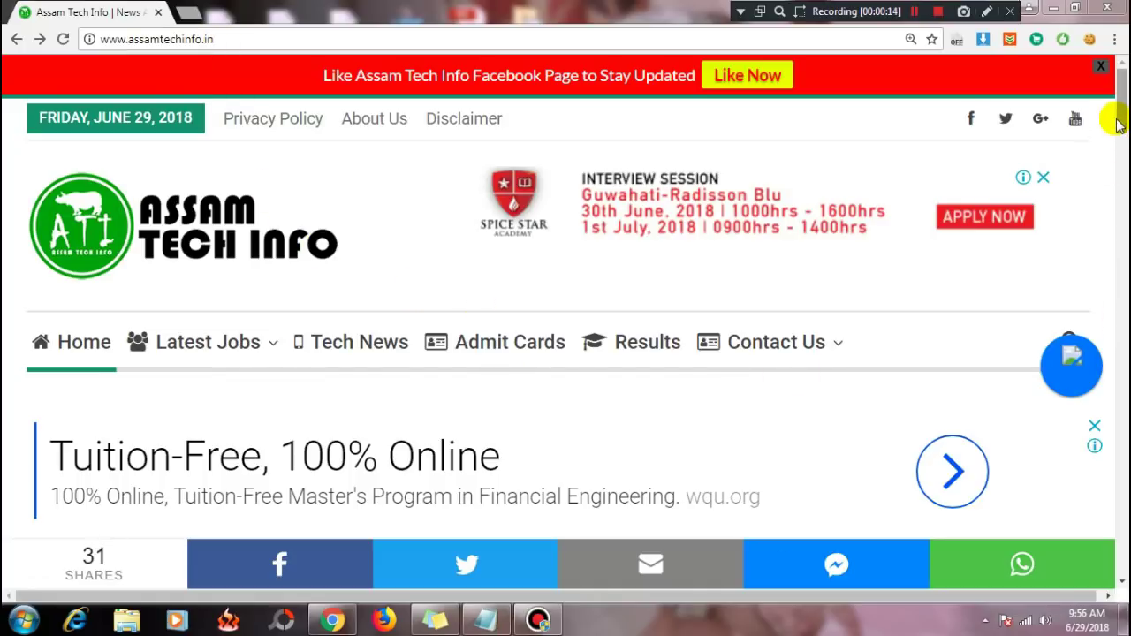
# Step: Scroll to Latest Posts and open the DHS Assam Admit Card 2018 post
pyautogui.moveTo(1121, 106); pyautogui.dragTo(1120, 159)
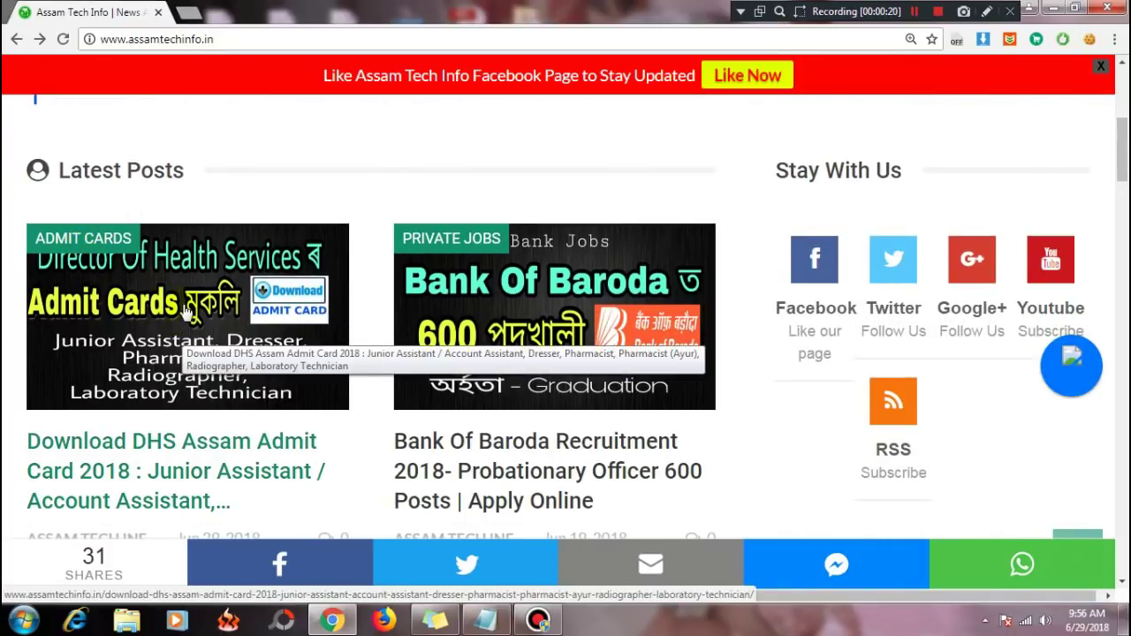
pyautogui.click(230, 367)
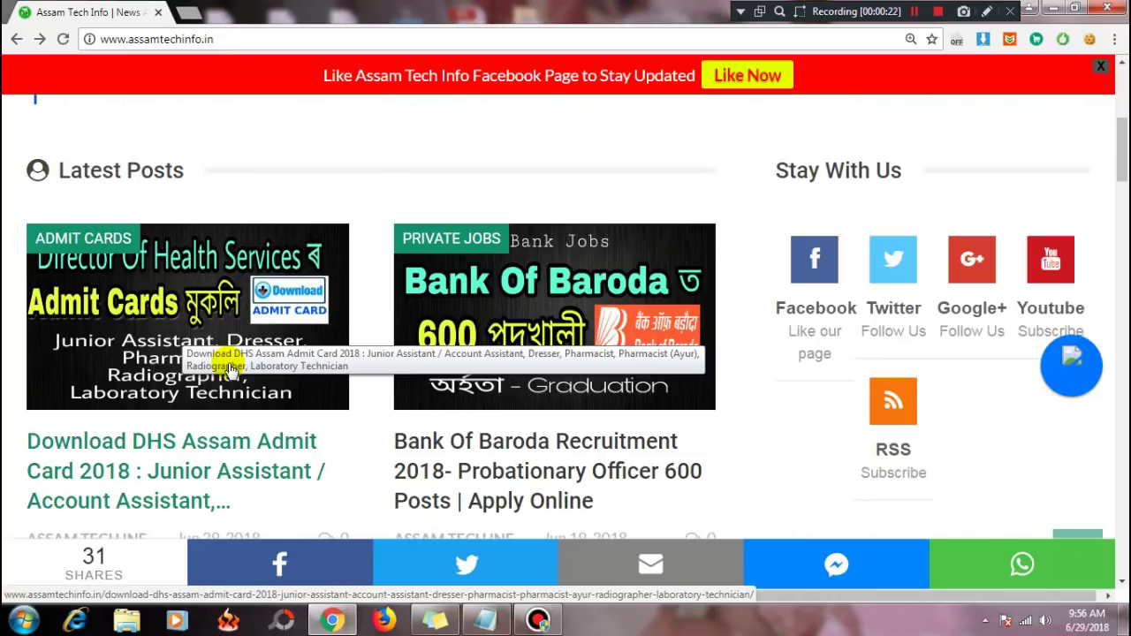
pyautogui.click(167, 449)
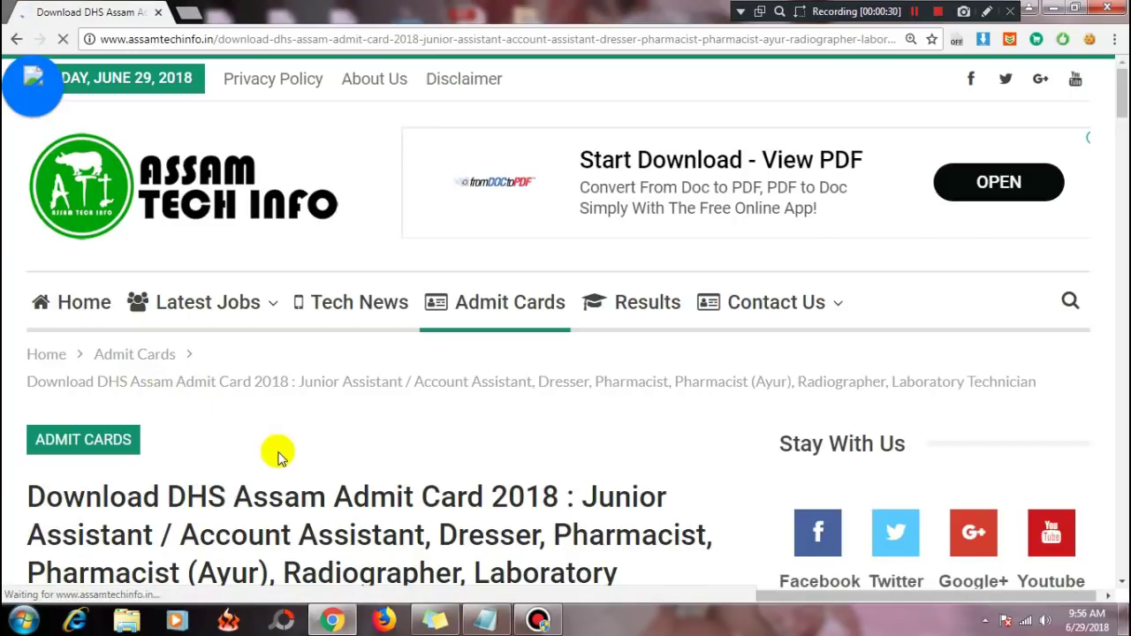
# Step: Scroll down and highlight the advertisement dates 16.12.2017 and 06.03.2018 and the 8th July exam date
pyautogui.scroll(-3, 277, 452)
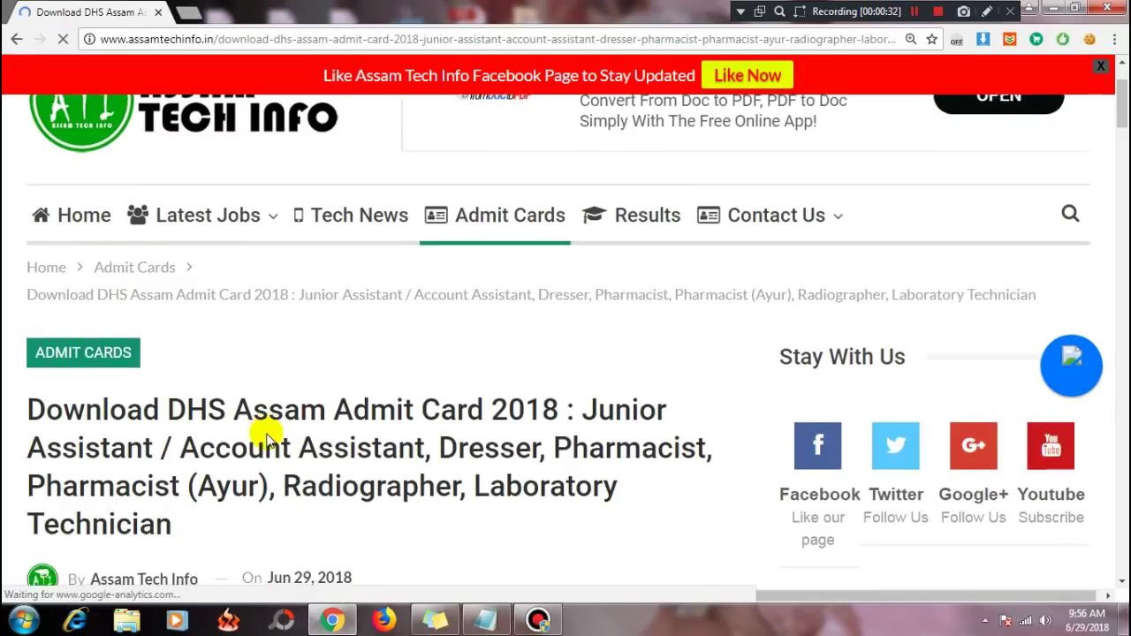
pyautogui.scroll(-1, 268, 435)
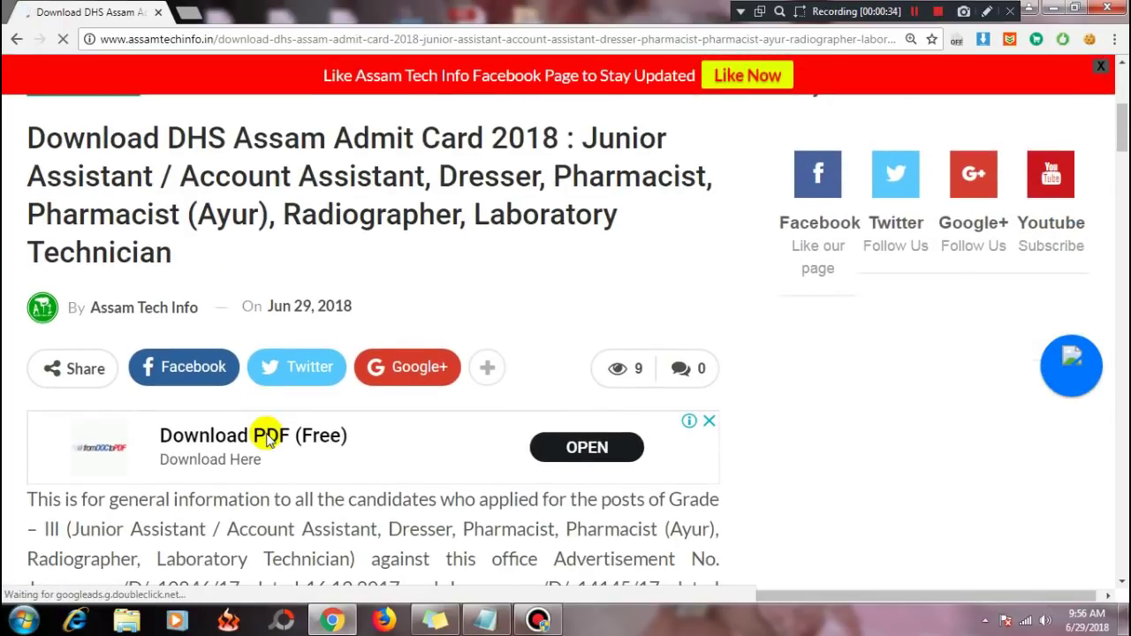
pyautogui.moveTo(1122, 124); pyautogui.dragTo(1122, 156)
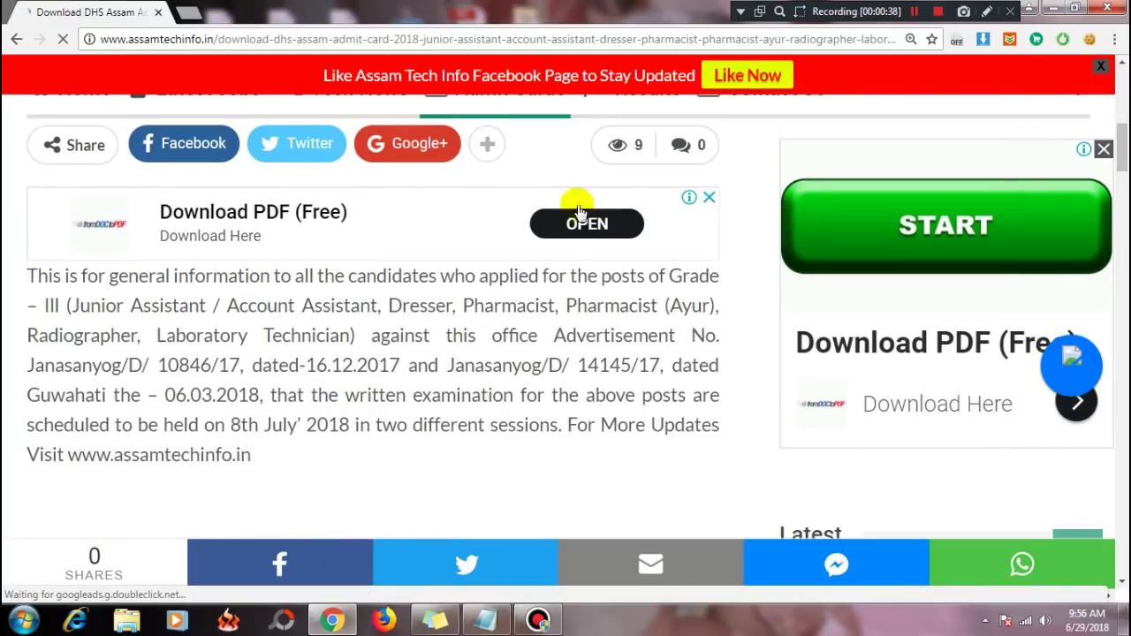
pyautogui.moveTo(305, 365); pyautogui.dragTo(403, 365)
pyautogui.click(410, 373)
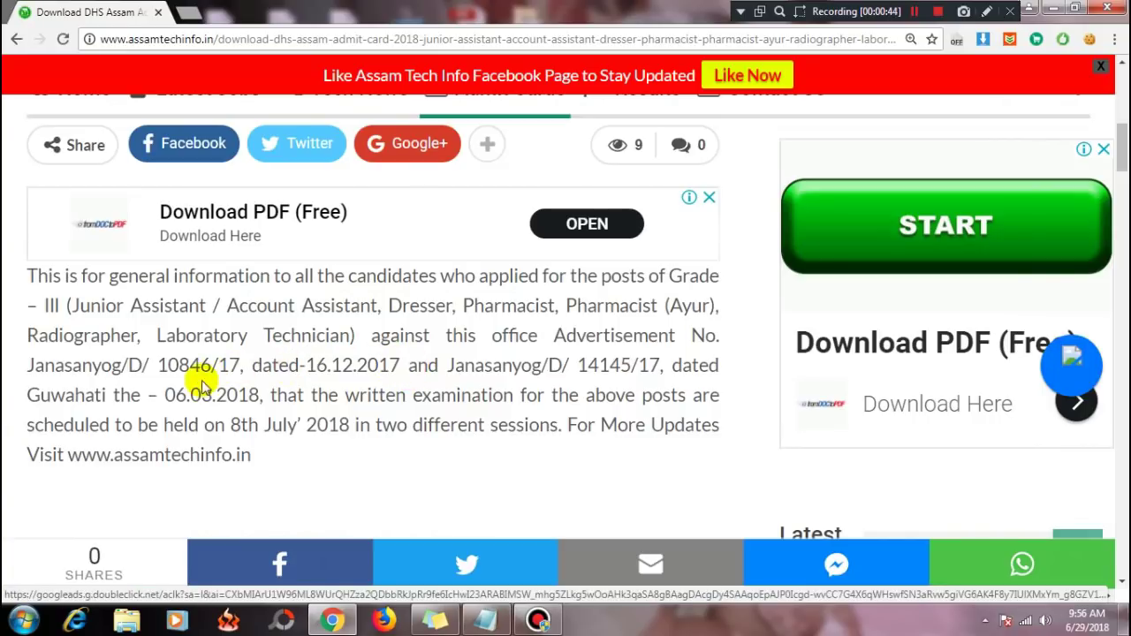
pyautogui.moveTo(174, 399); pyautogui.dragTo(262, 400)
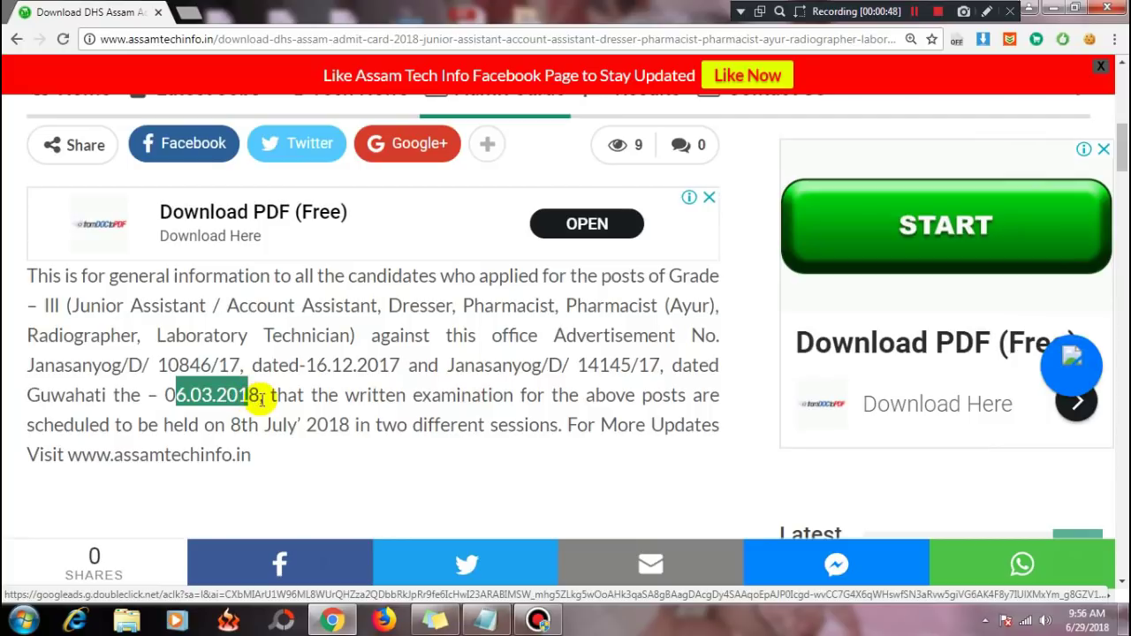
pyautogui.click(261, 399)
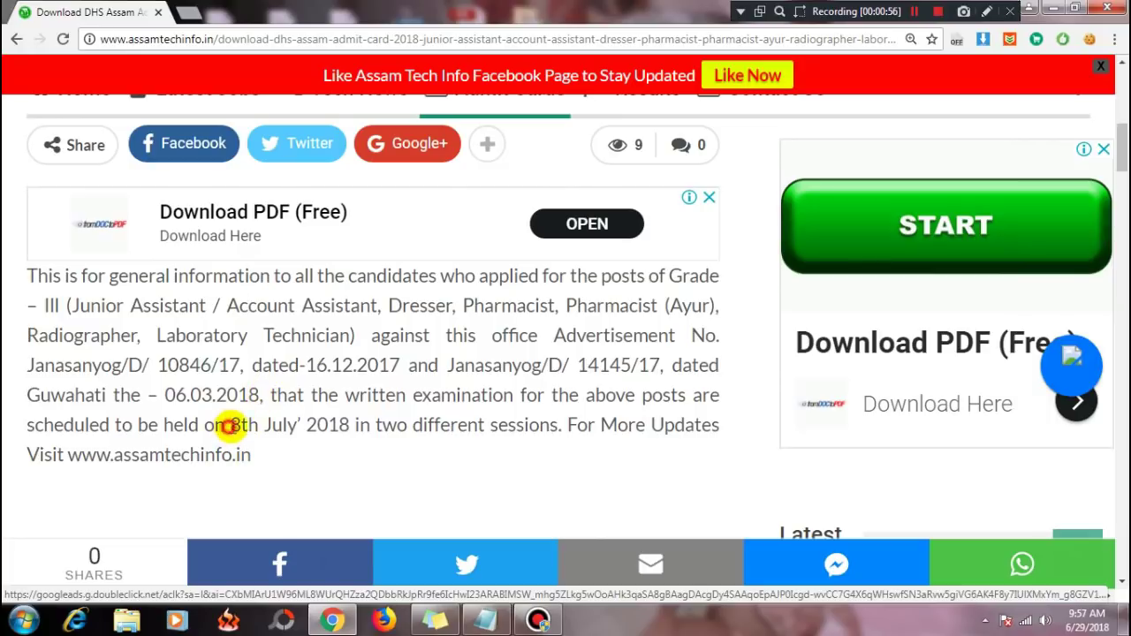
pyautogui.moveTo(228, 429); pyautogui.dragTo(353, 427)
pyautogui.click(391, 470)
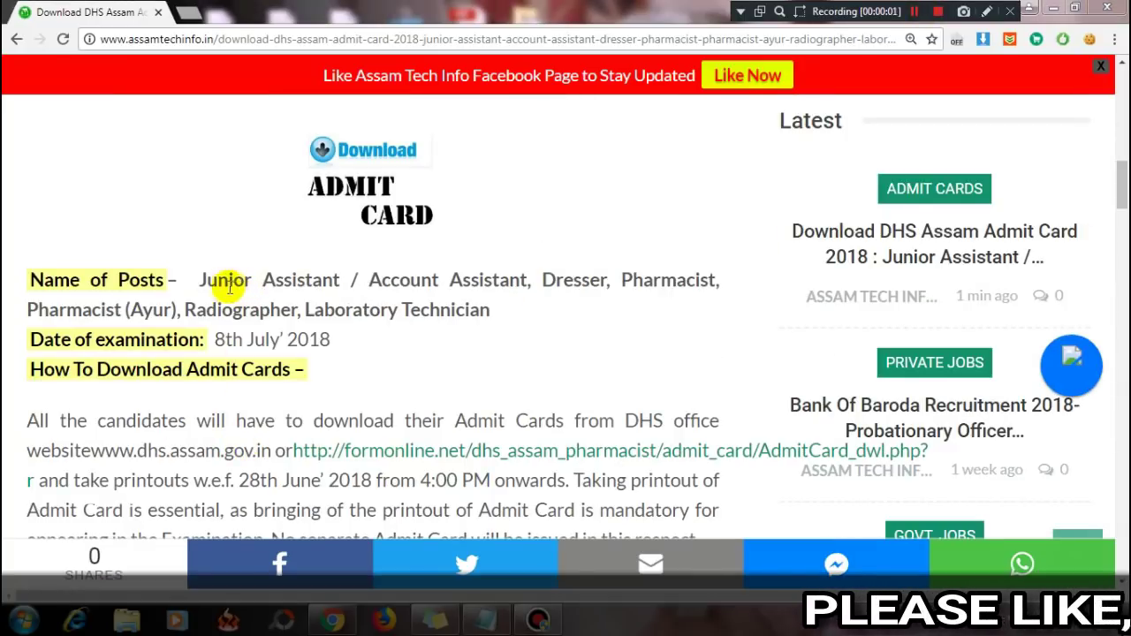
# Step: Highlight the Junior Assistant, Pharmacist, Radiographer and Laboratory Technician post names
pyautogui.moveTo(200, 280); pyautogui.dragTo(720, 283)
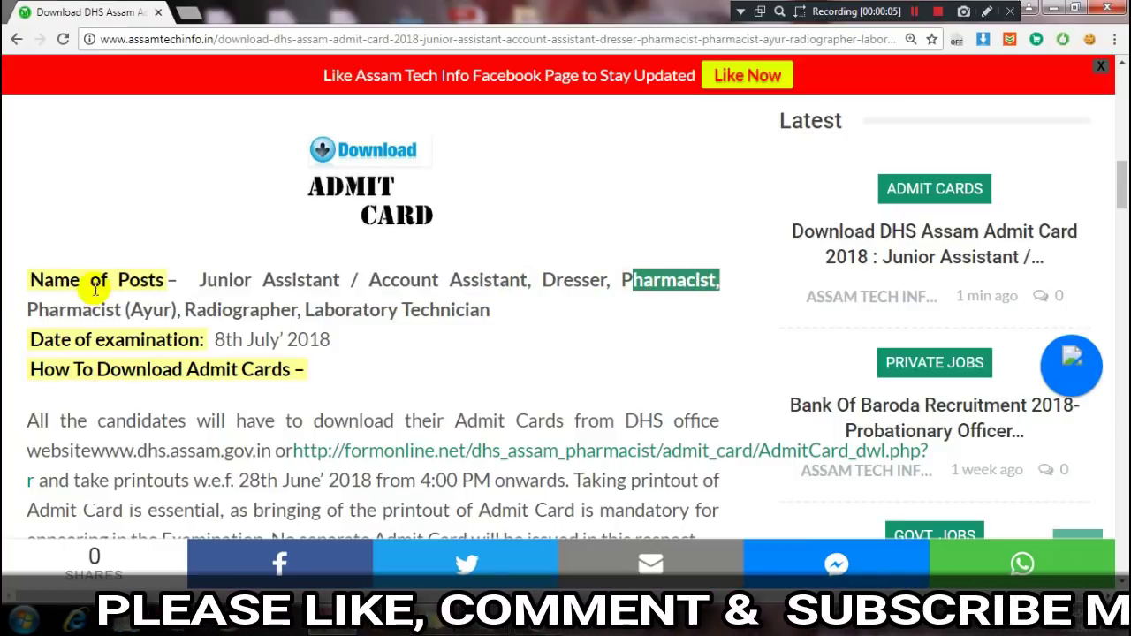
pyautogui.moveTo(67, 309); pyautogui.dragTo(201, 314)
pyautogui.moveTo(280, 309); pyautogui.dragTo(244, 310)
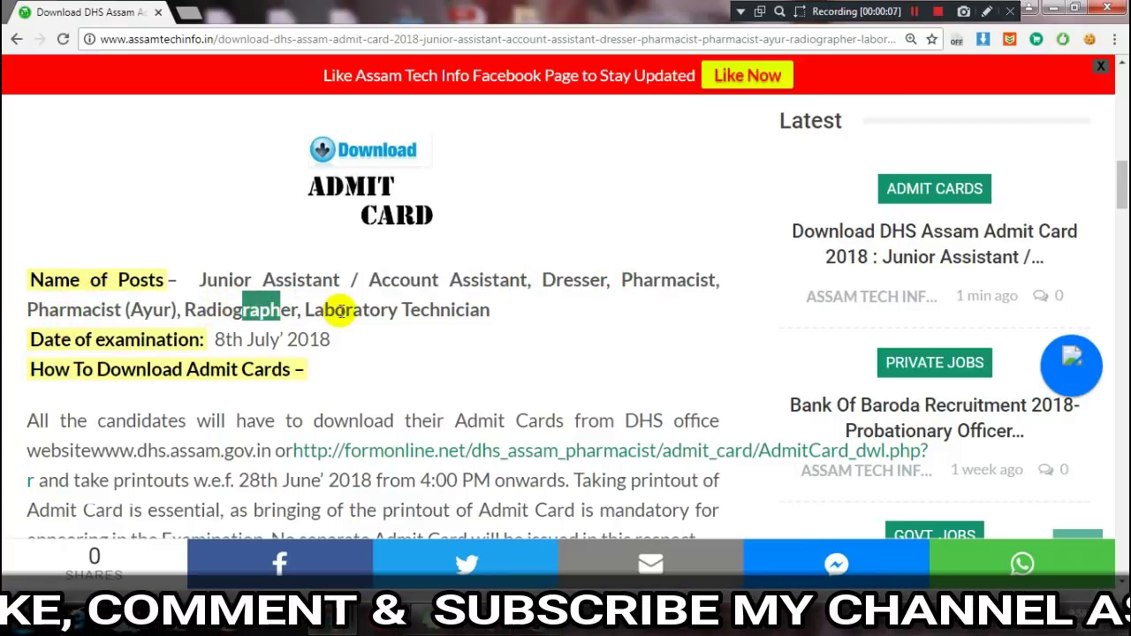
pyautogui.moveTo(340, 310); pyautogui.dragTo(527, 348)
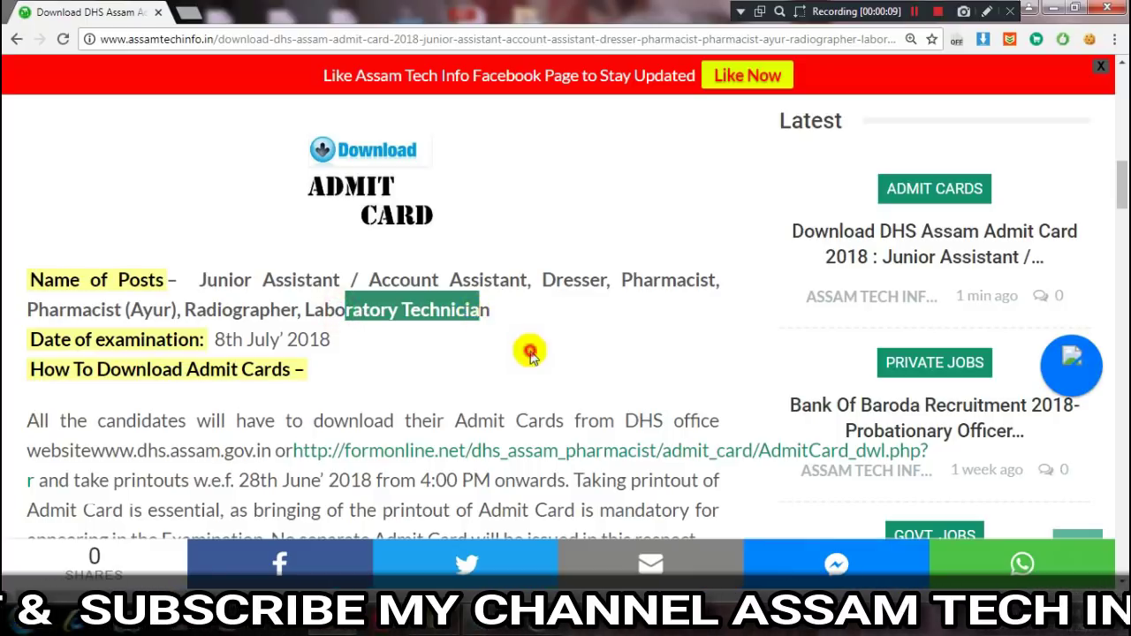
pyautogui.click(527, 348)
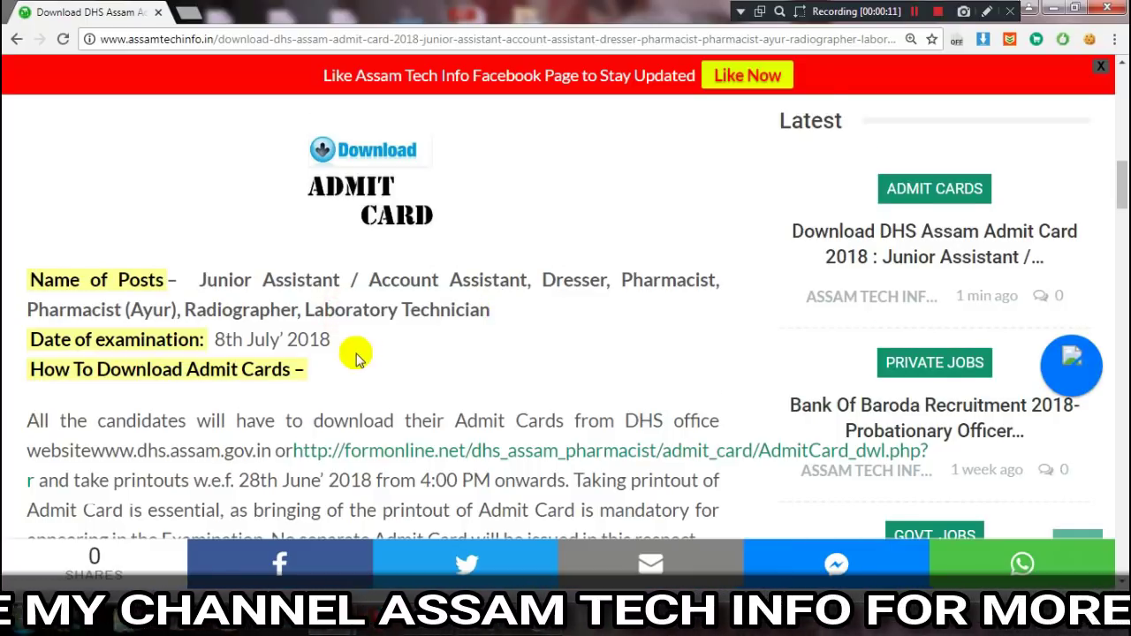
# Step: Highlight the exam date and the How To Download Admit Cards heading, then scroll to the candidate list
pyautogui.scroll(-1, 358, 358)
pyautogui.moveTo(216, 257); pyautogui.dragTo(383, 268)
pyautogui.click(399, 270)
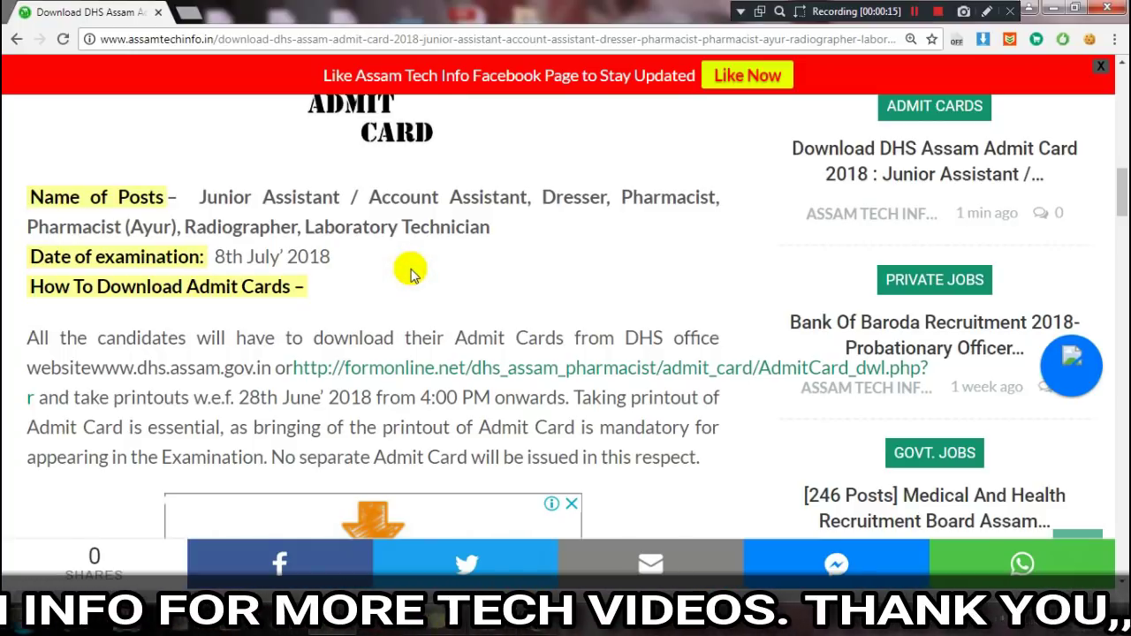
pyautogui.moveTo(41, 287); pyautogui.dragTo(288, 301)
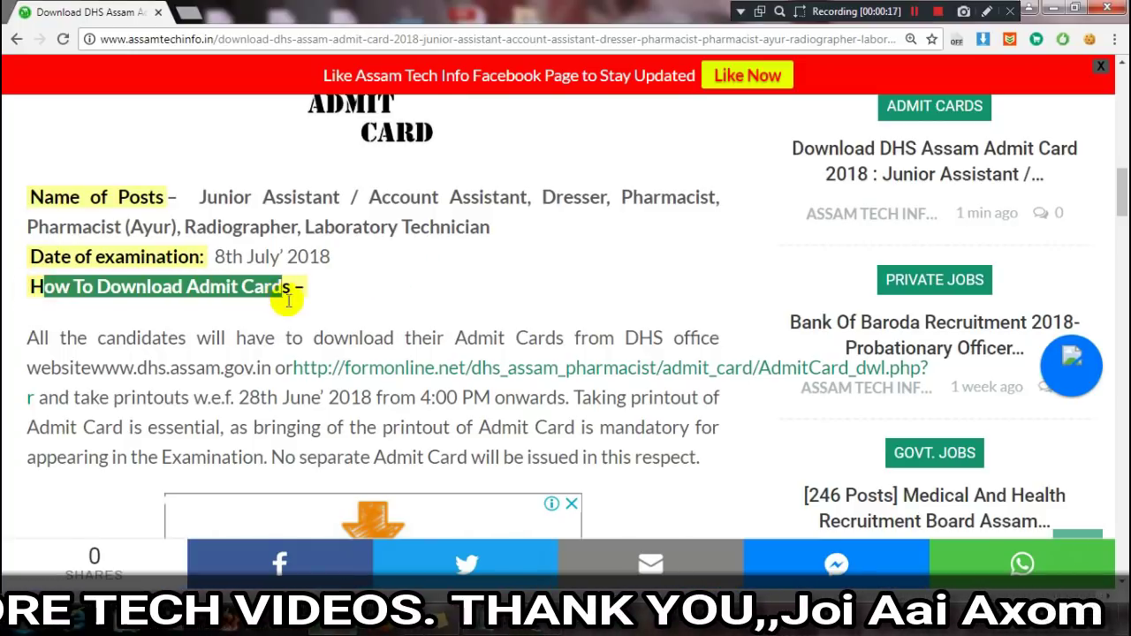
pyautogui.click(302, 309)
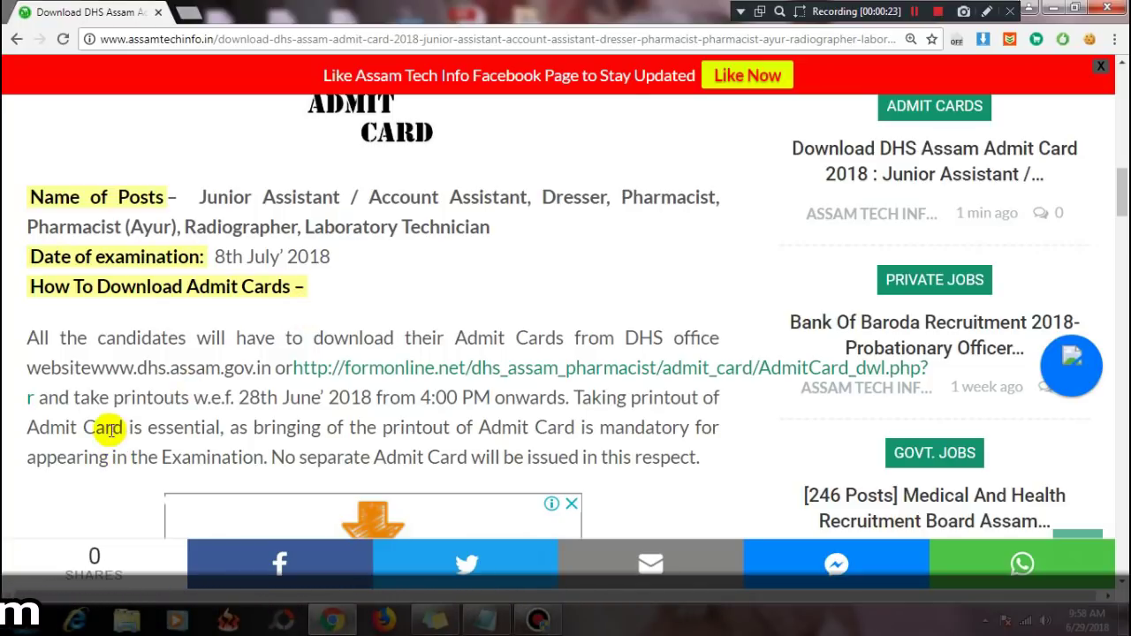
pyautogui.scroll(-2, 113, 423)
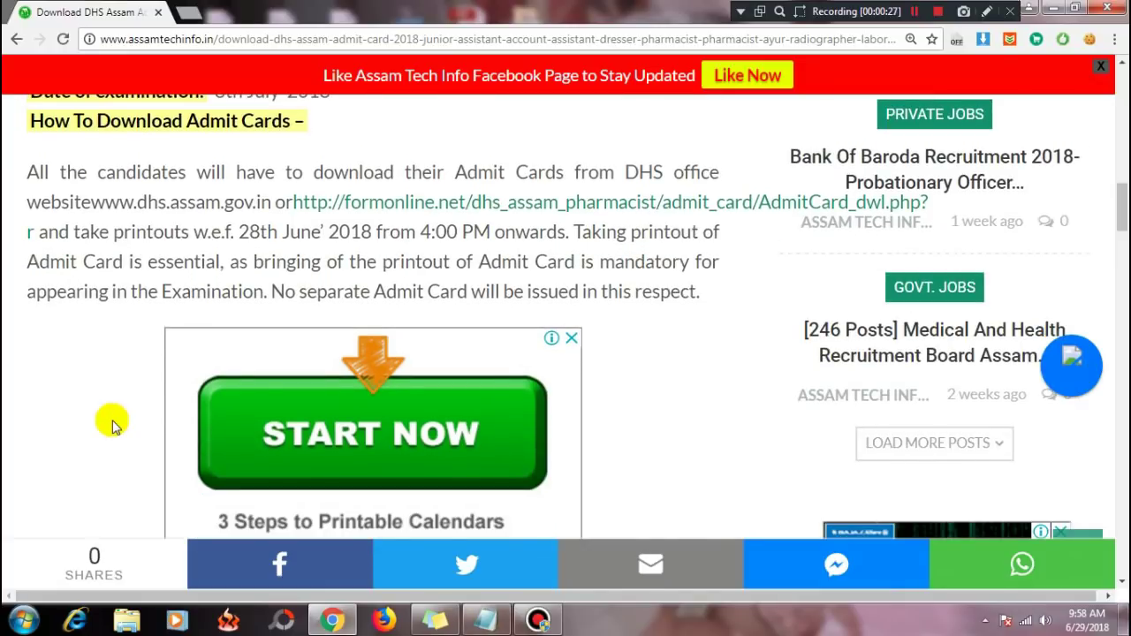
pyautogui.scroll(-5, 88, 358)
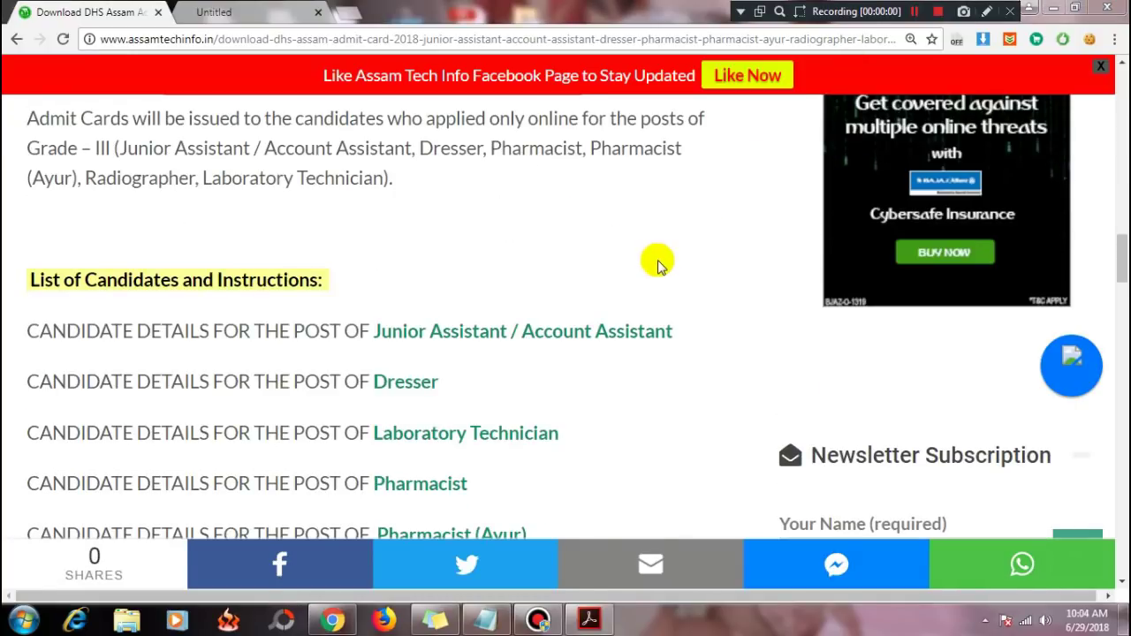
# Step: Highlight the List of Candidates and Instructions heading and bring up the Account Assistant candidate PDF
pyautogui.moveTo(191, 281); pyautogui.dragTo(285, 281)
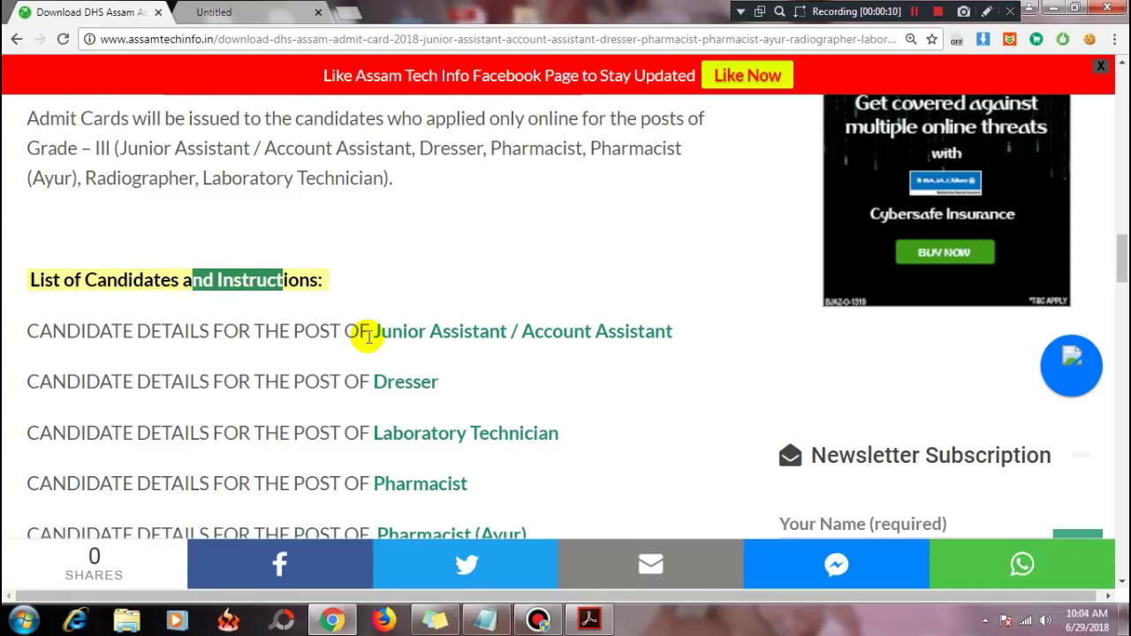
pyautogui.scroll(-1, 368, 336)
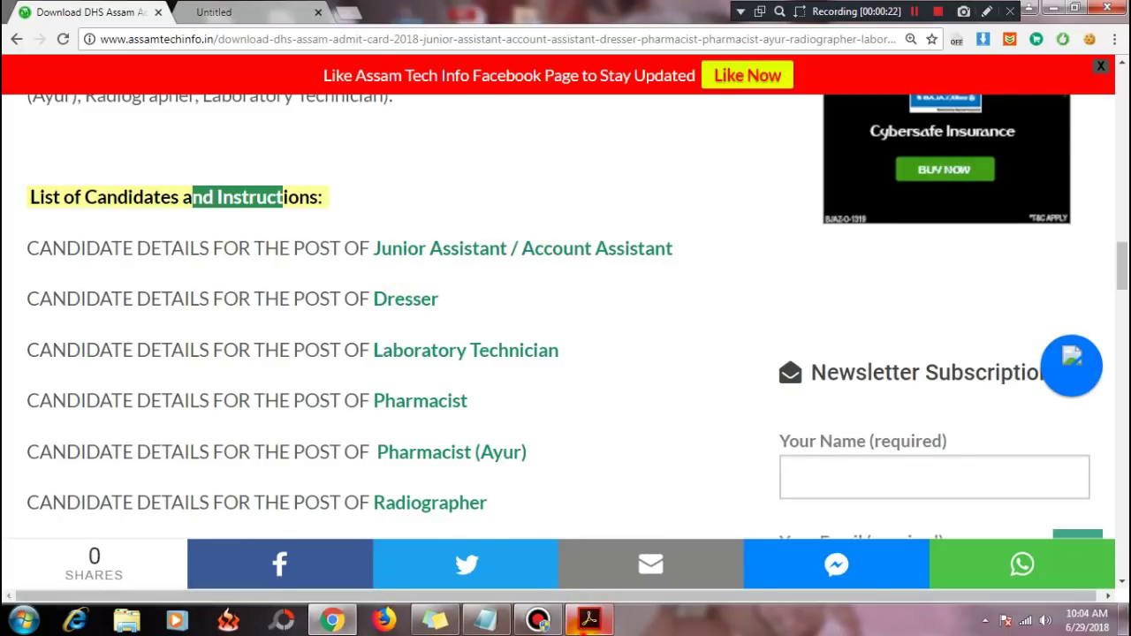
pyautogui.click(588, 618)
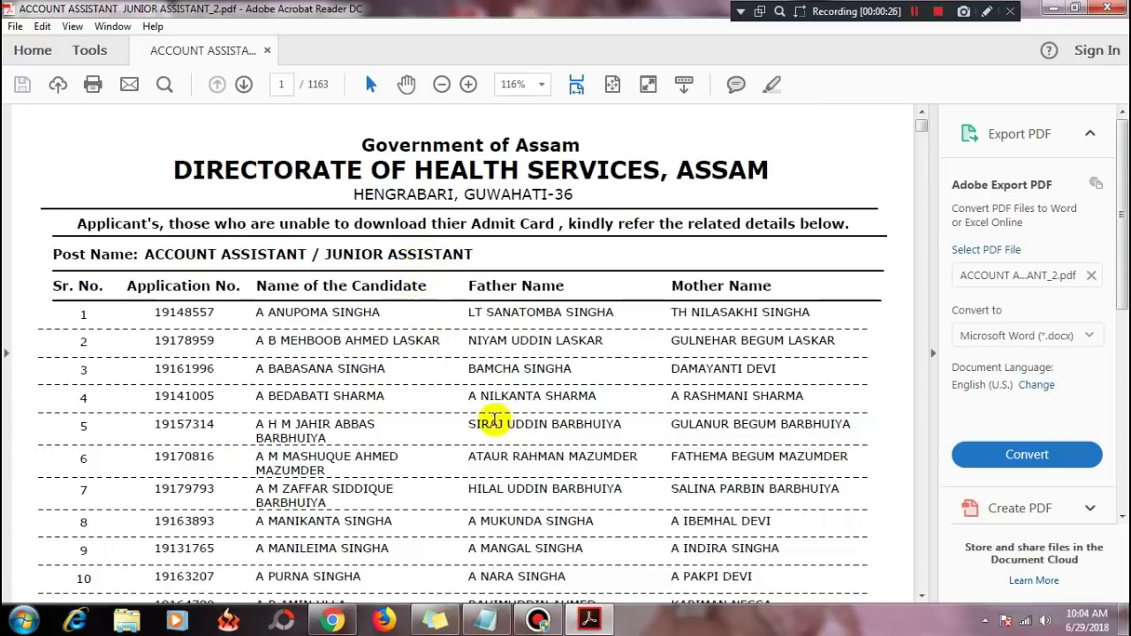
# Step: Open Find in Acrobat Reader and enter the candidate's full name, correcting a typo
pyautogui.click(163, 84)
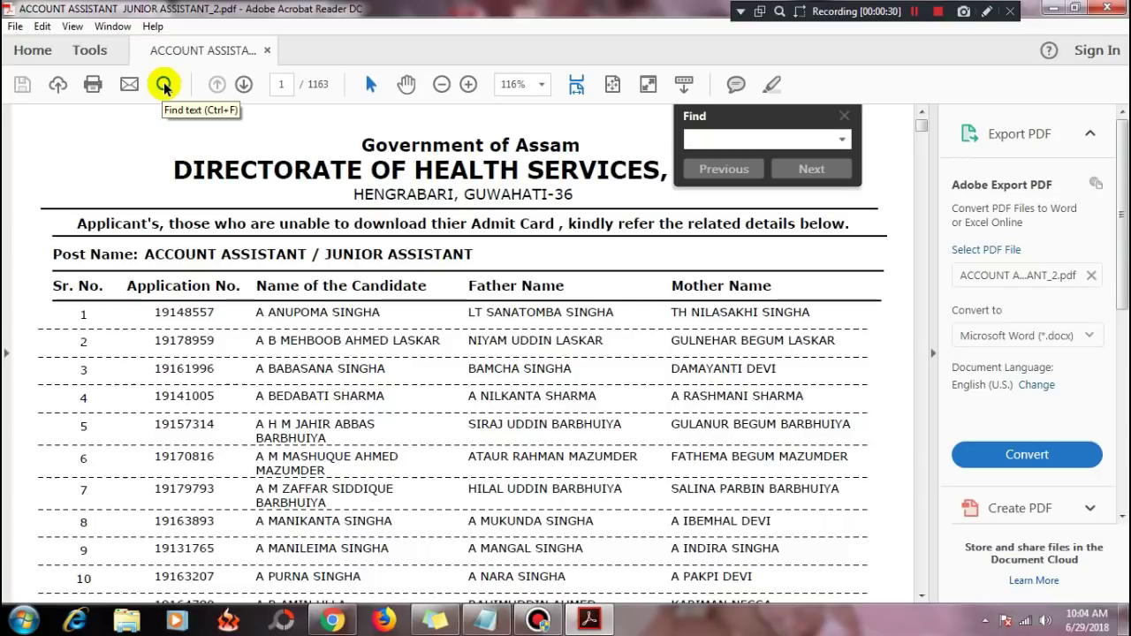
pyautogui.write('ma')
pyautogui.press('BackSpace')
pyautogui.press('BackSpace')
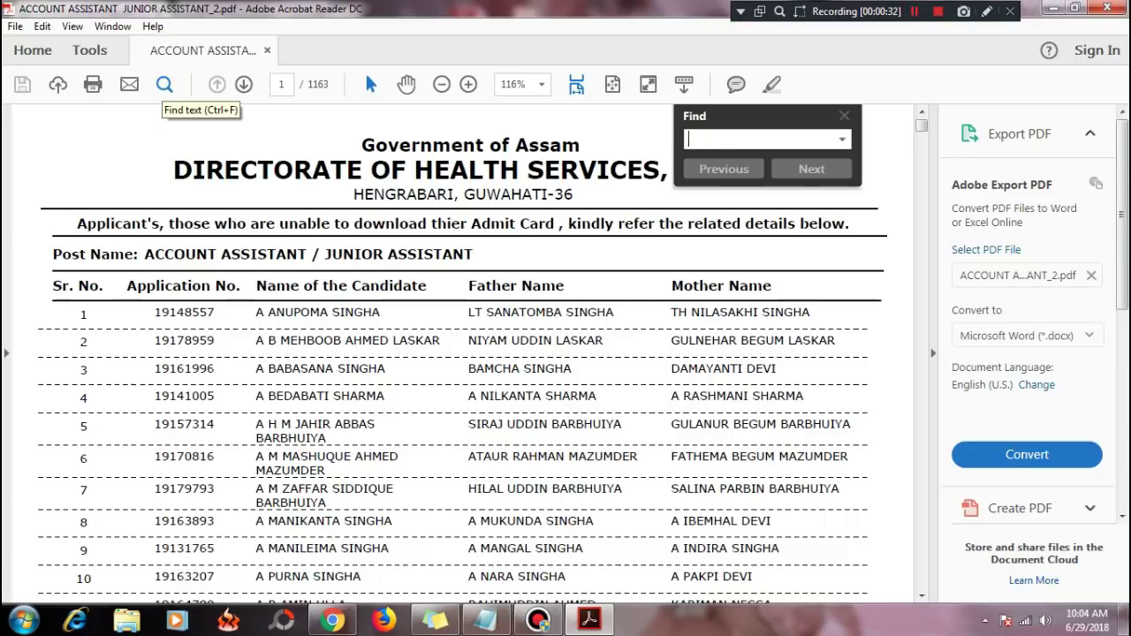
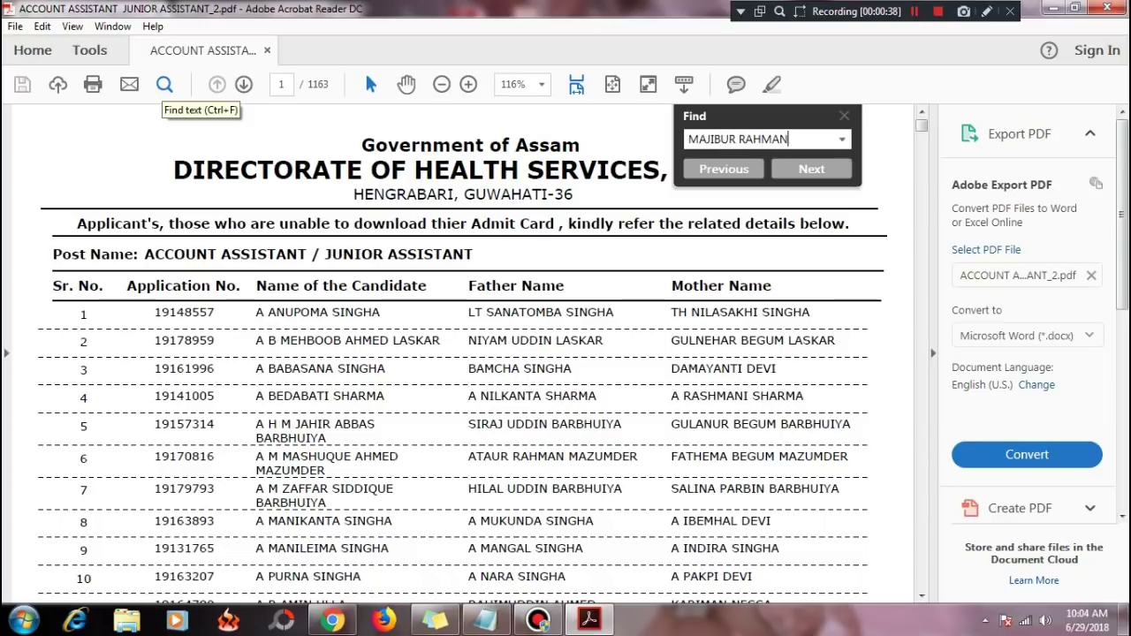
# Step: Find the candidate's name in the list and copy the application number beside it
pyautogui.click(808, 172)
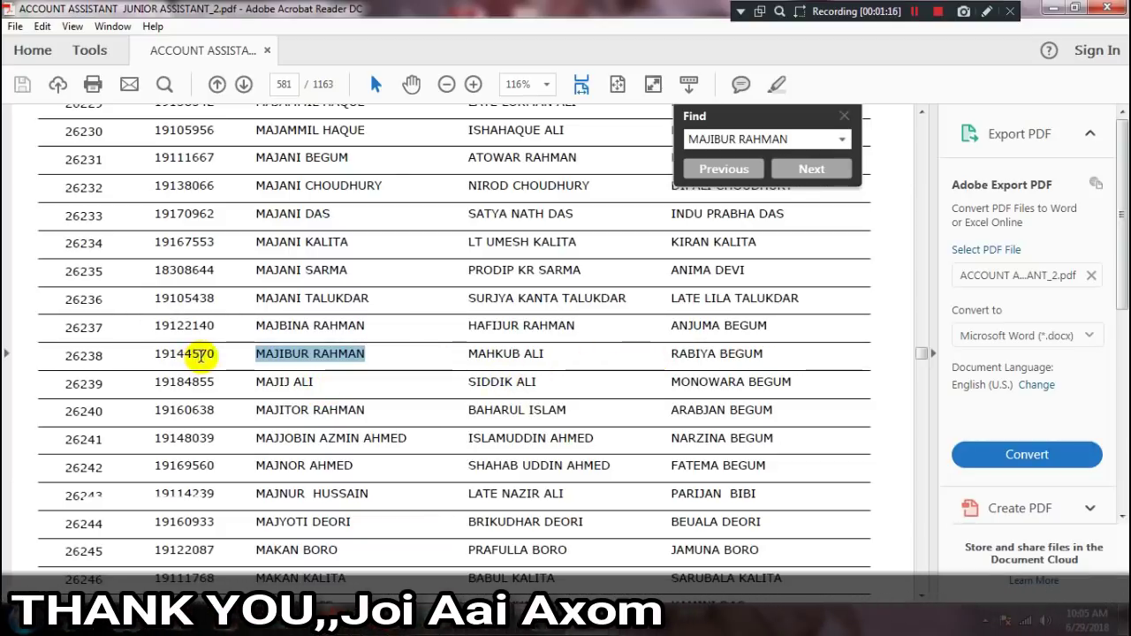
pyautogui.moveTo(215, 354); pyautogui.dragTo(157, 354)
pyautogui.rightClick(178, 354)
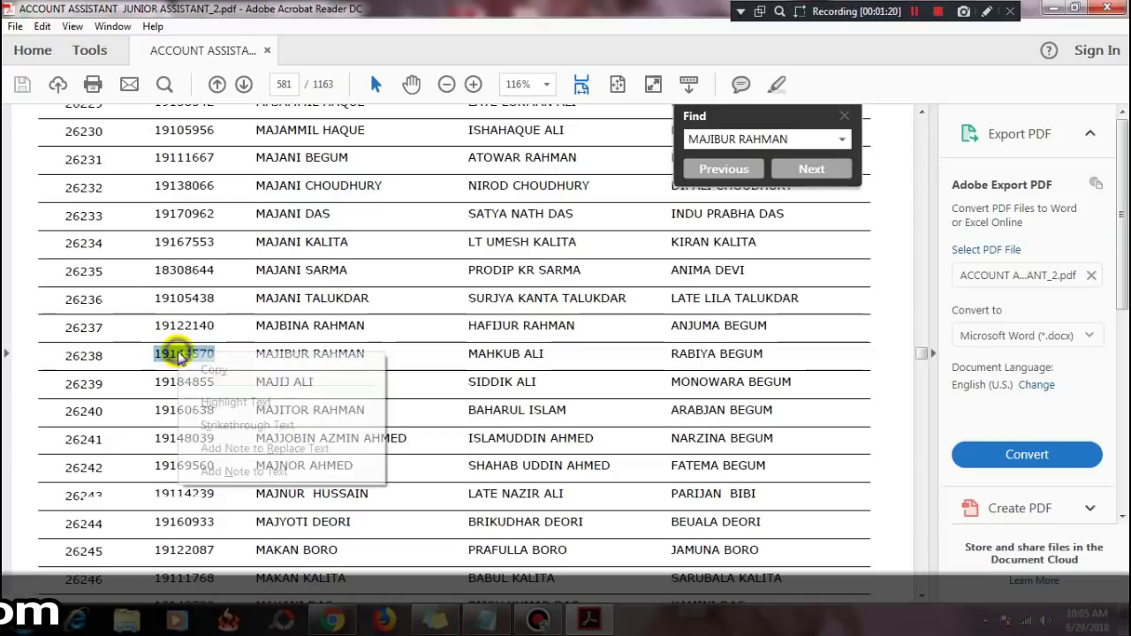
pyautogui.click(205, 369)
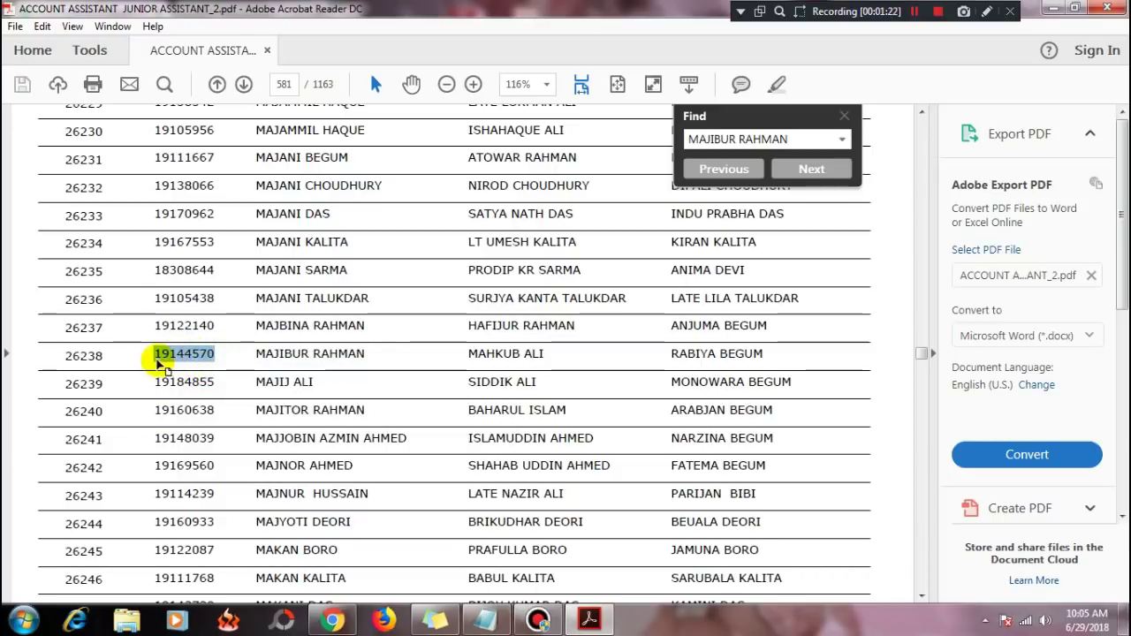
pyautogui.moveTo(438, 630)
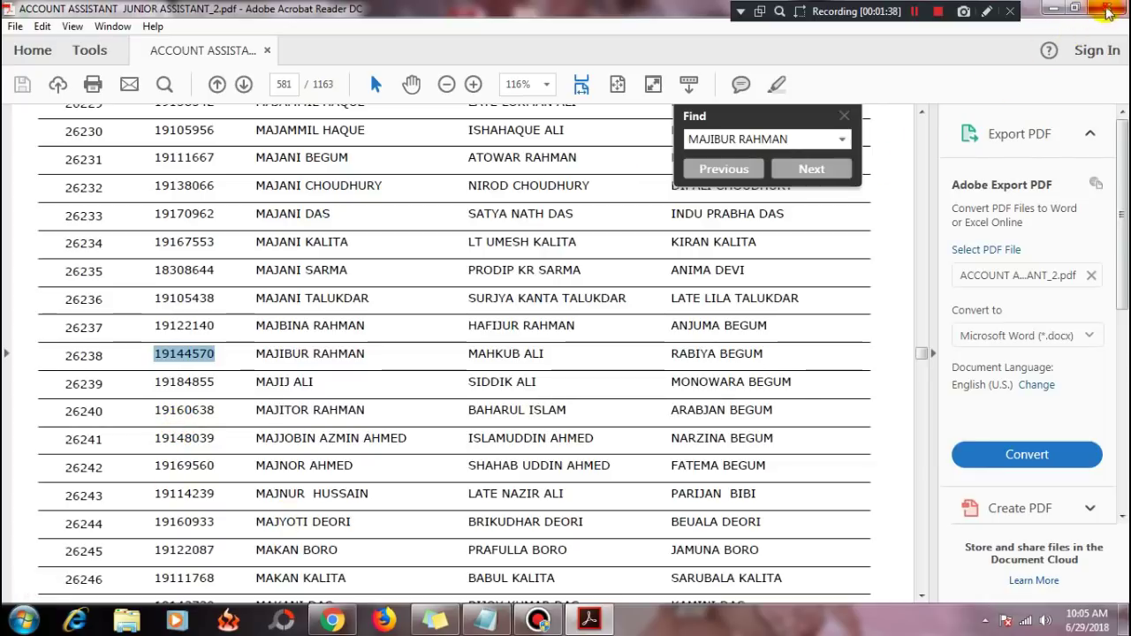
pyautogui.hotkey('ctrl', 'f')
# Step: Quit Acrobat Reader with Alt+F4 and scroll down the Chrome article
pyautogui.hotkey('alt', 'F4')
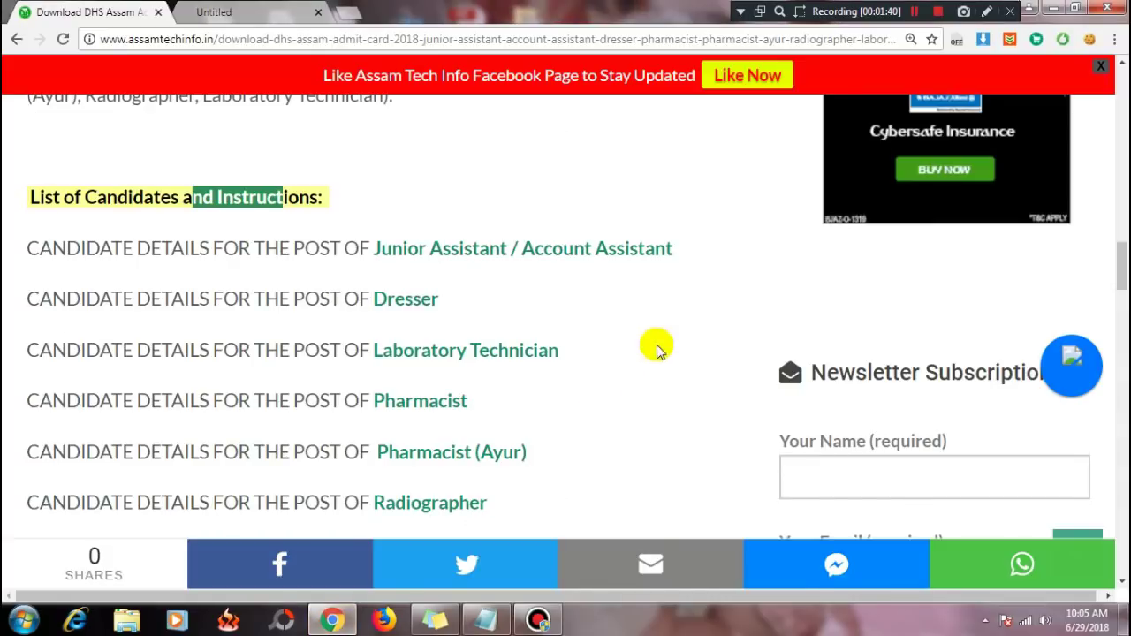
pyautogui.scroll(-1, 677, 308)
pyautogui.click(693, 299)
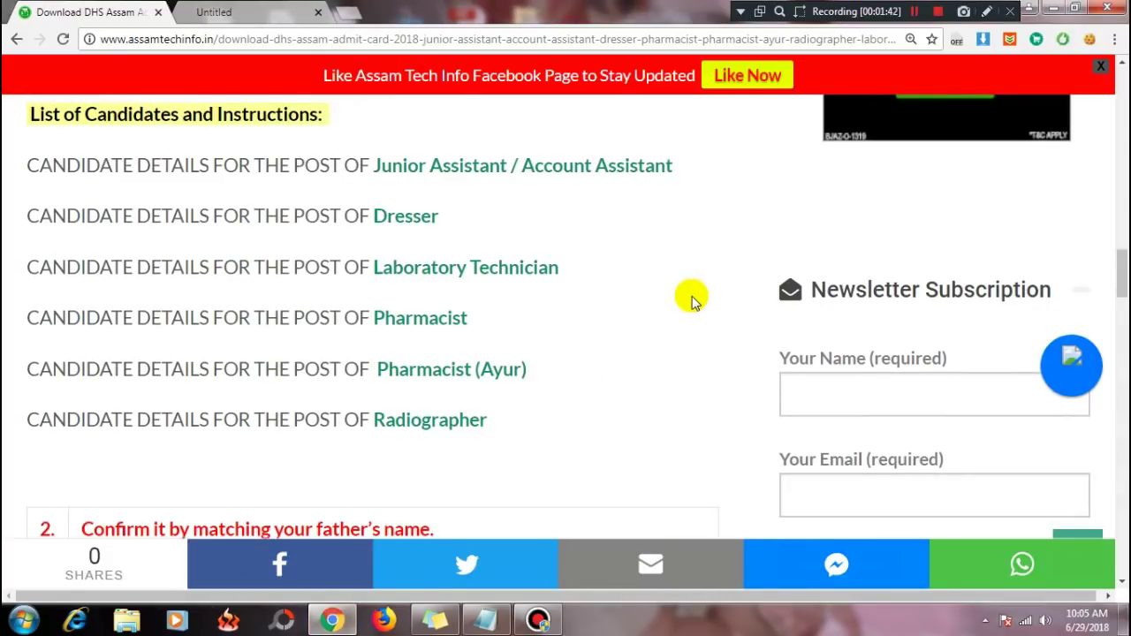
pyautogui.scroll(-1, 694, 299)
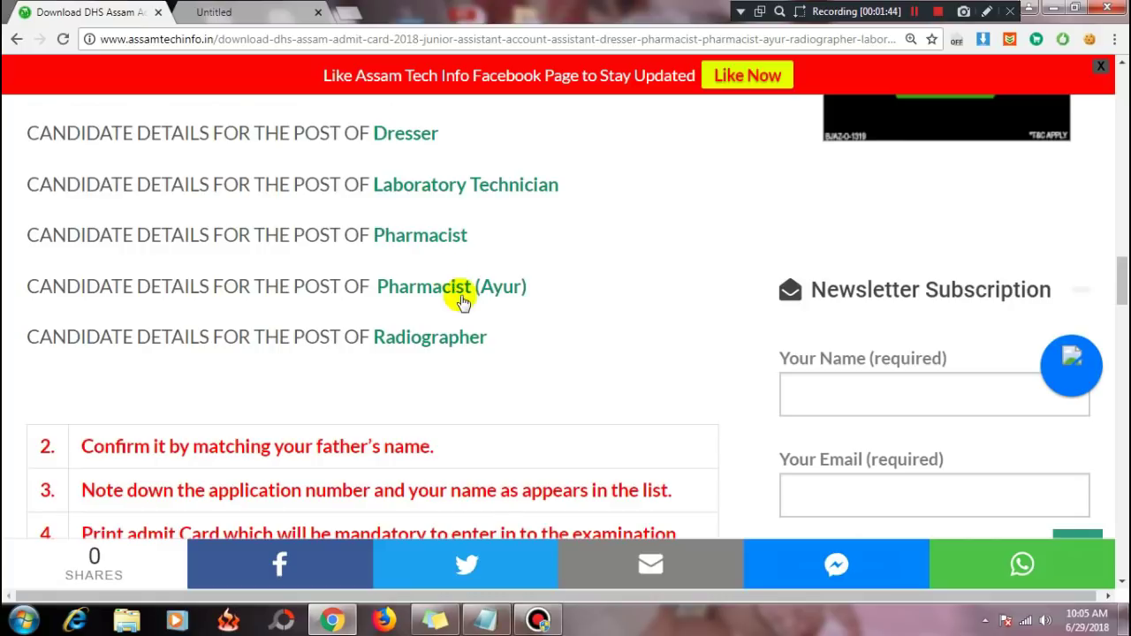
pyautogui.scroll(-1, 482, 356)
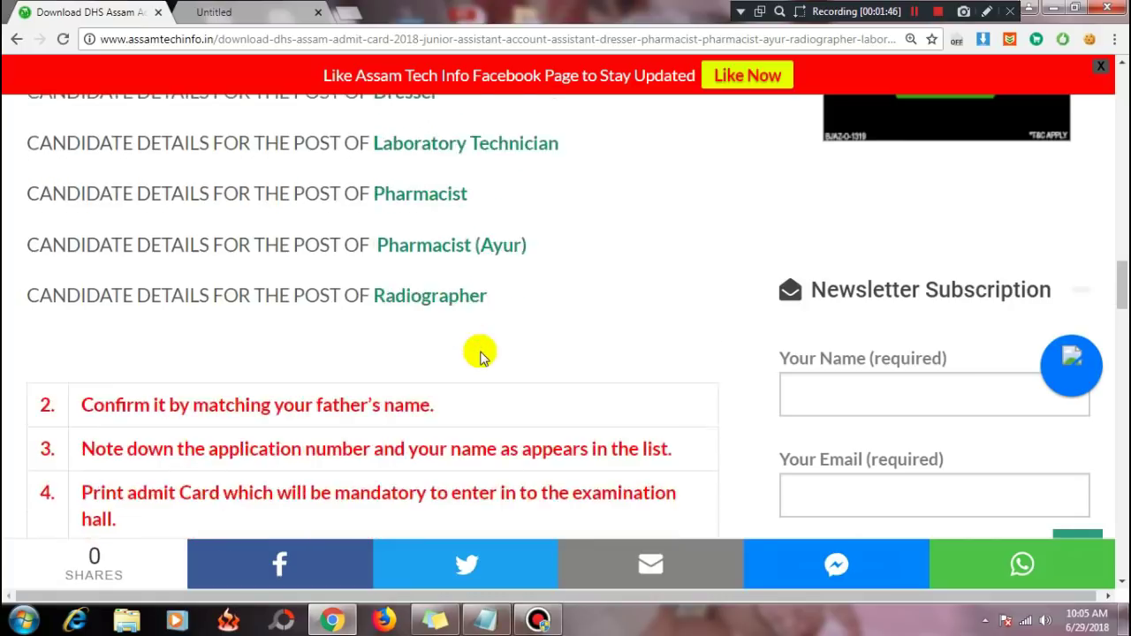
pyautogui.scroll(-1, 292, 327)
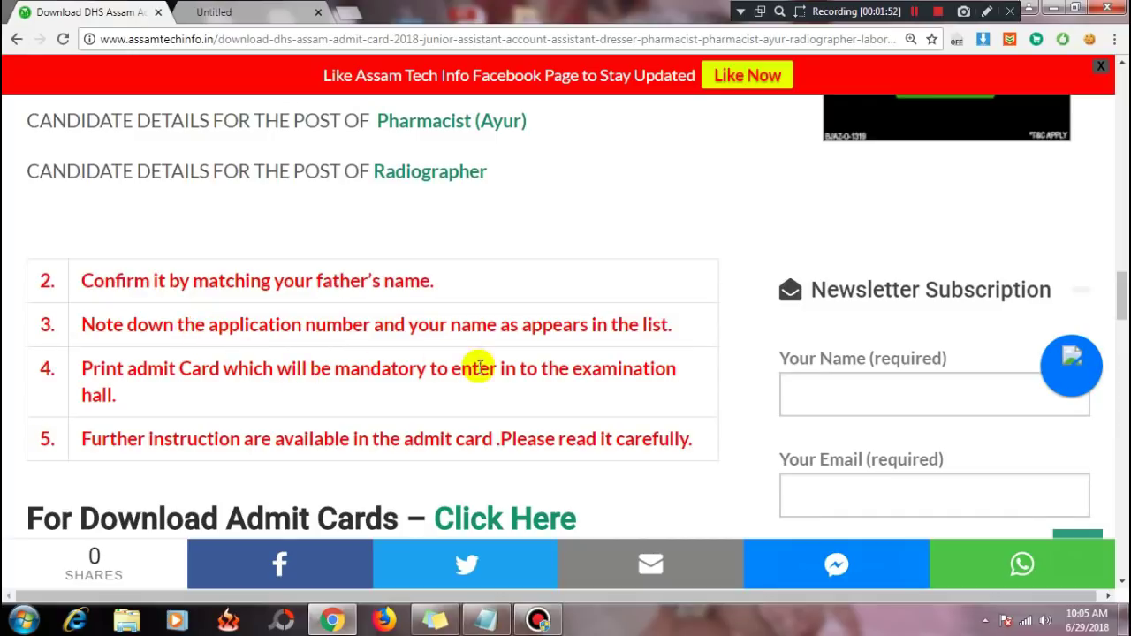
# Step: Mark the examination hall and further instructions lines, then reach the For Download Admit Cards link
pyautogui.moveTo(500, 371); pyautogui.dragTo(560, 399)
pyautogui.click(566, 407)
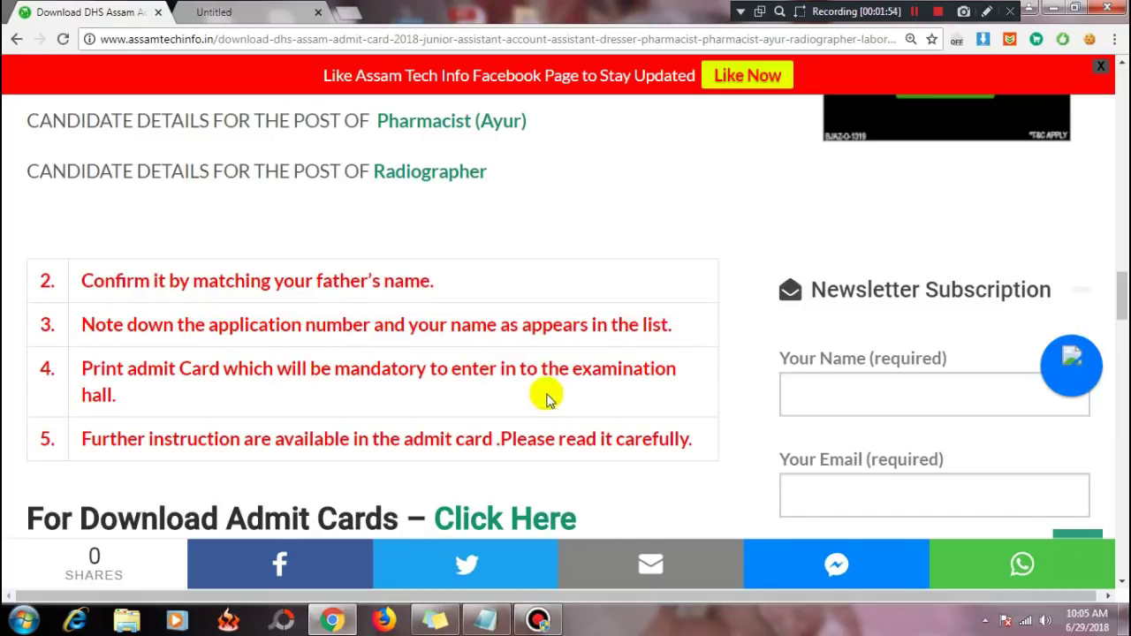
pyautogui.scroll(-1, 384, 404)
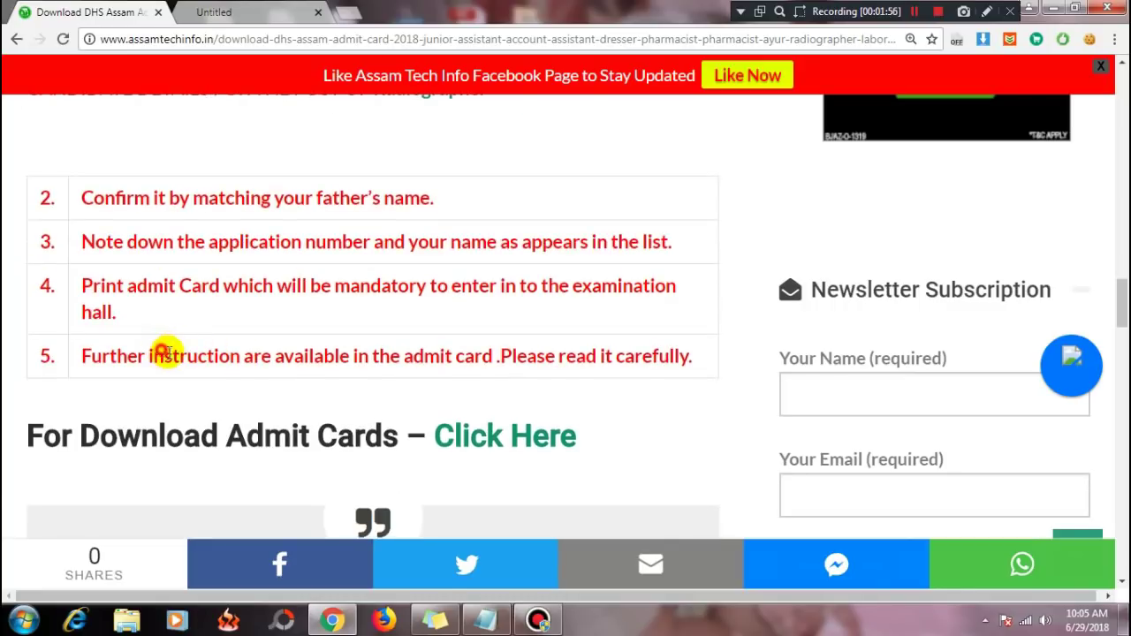
pyautogui.moveTo(163, 353); pyautogui.dragTo(434, 354)
pyautogui.click(664, 400)
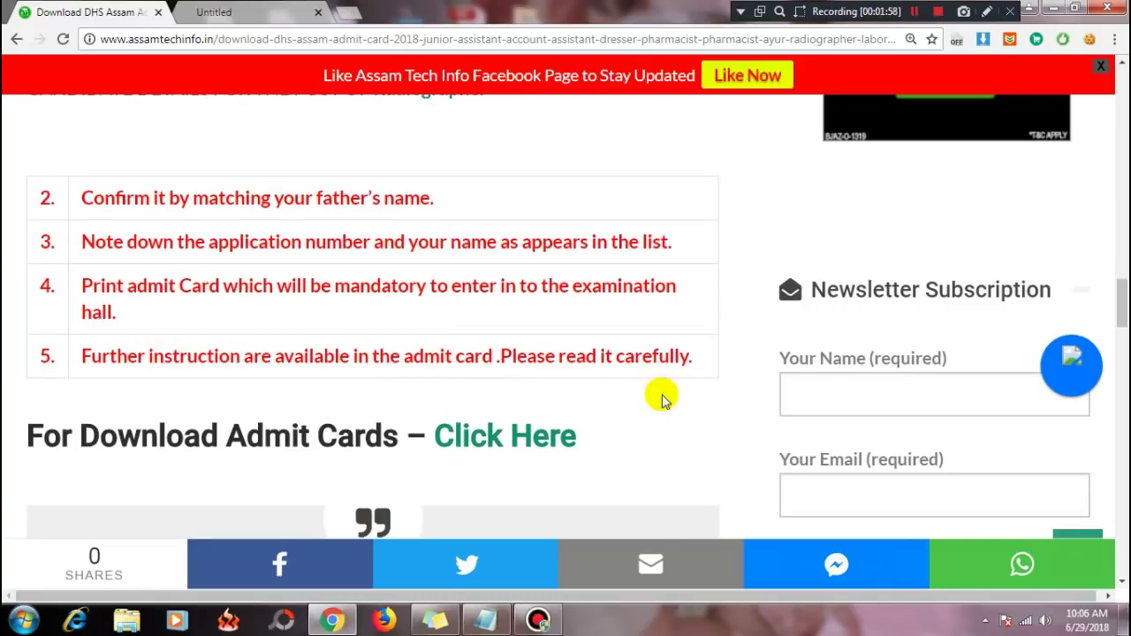
pyautogui.scroll(-1, 348, 354)
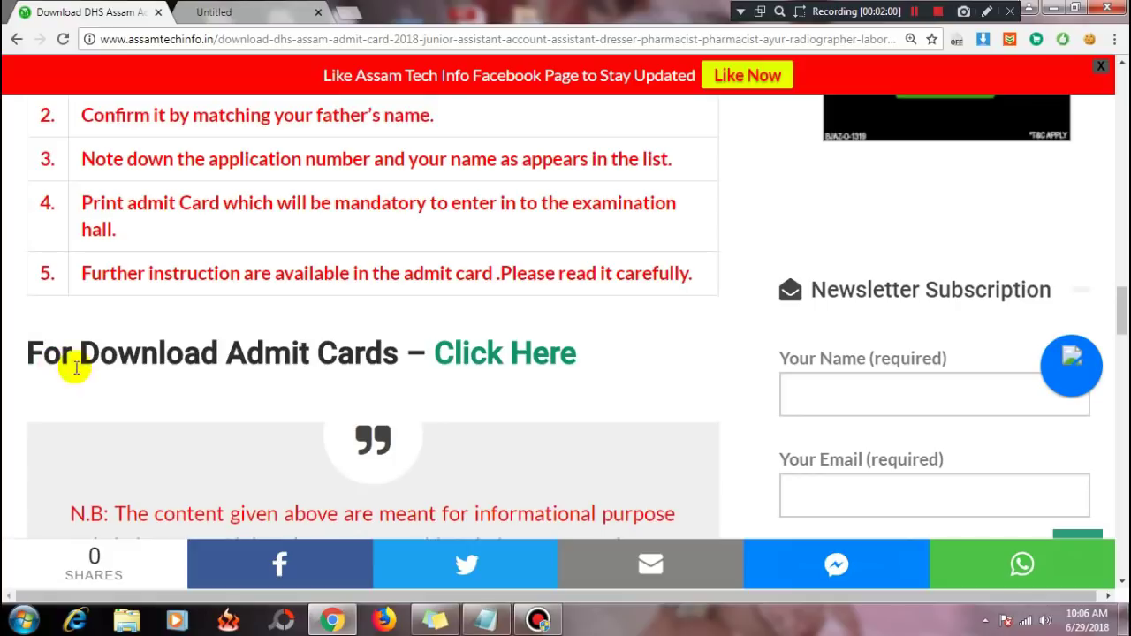
pyautogui.rightClick(483, 365)
# Step: Open the 'Click Here' admit card link in a new tab and switch to the DHS Assam tab
pyautogui.click(488, 369)
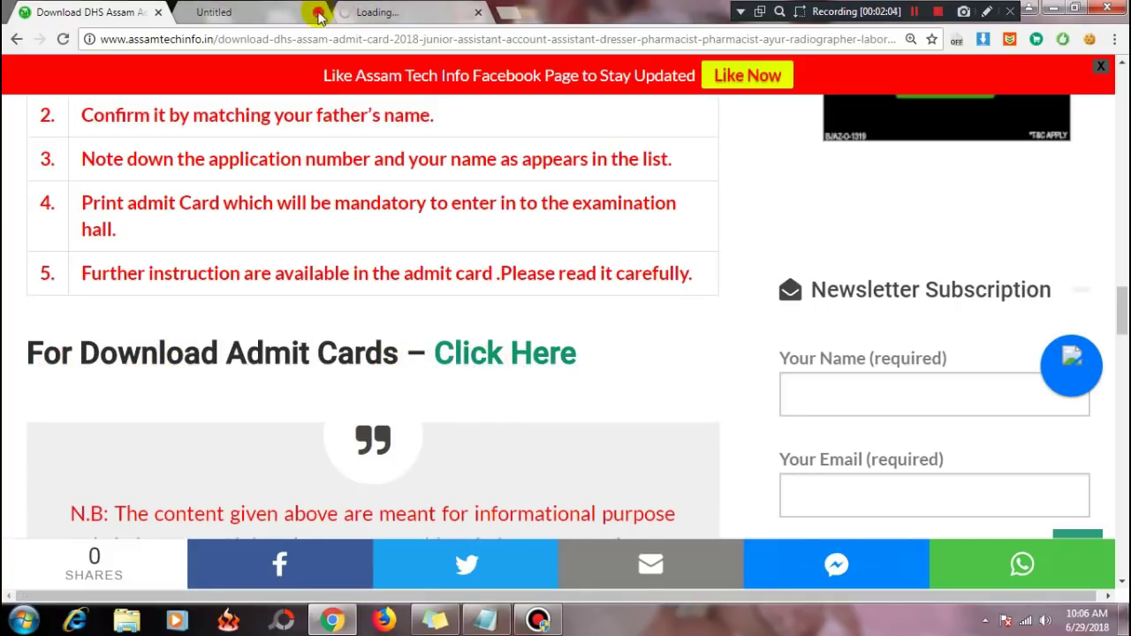
pyautogui.click(226, 18)
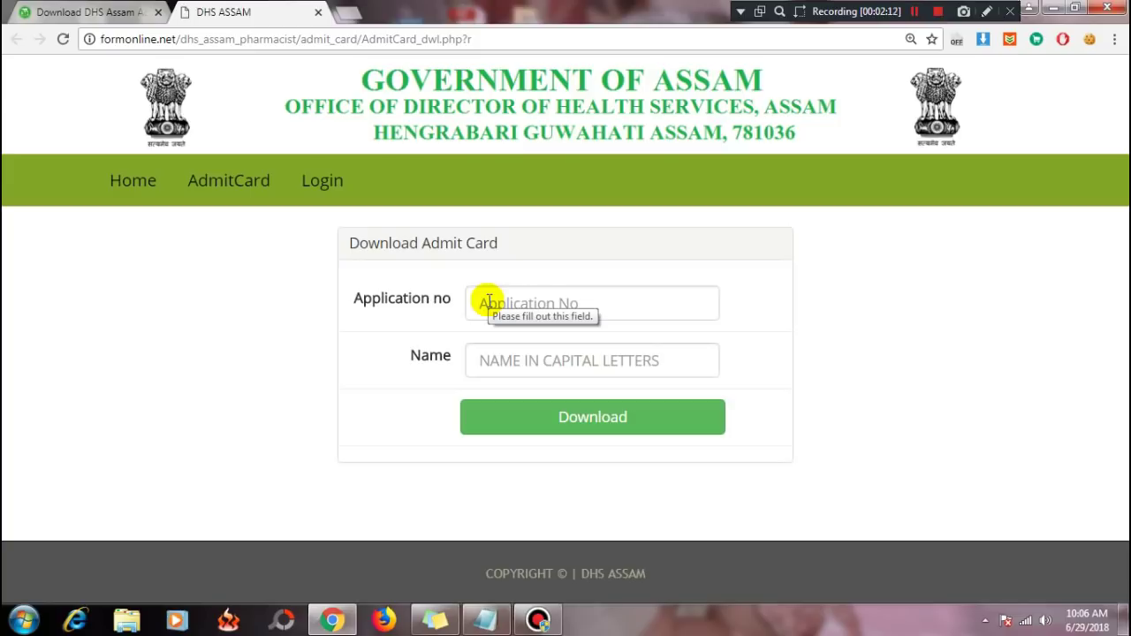
# Step: Enter the copied application number and the candidate's name in capitals, then submit with Download
pyautogui.click(489, 302)
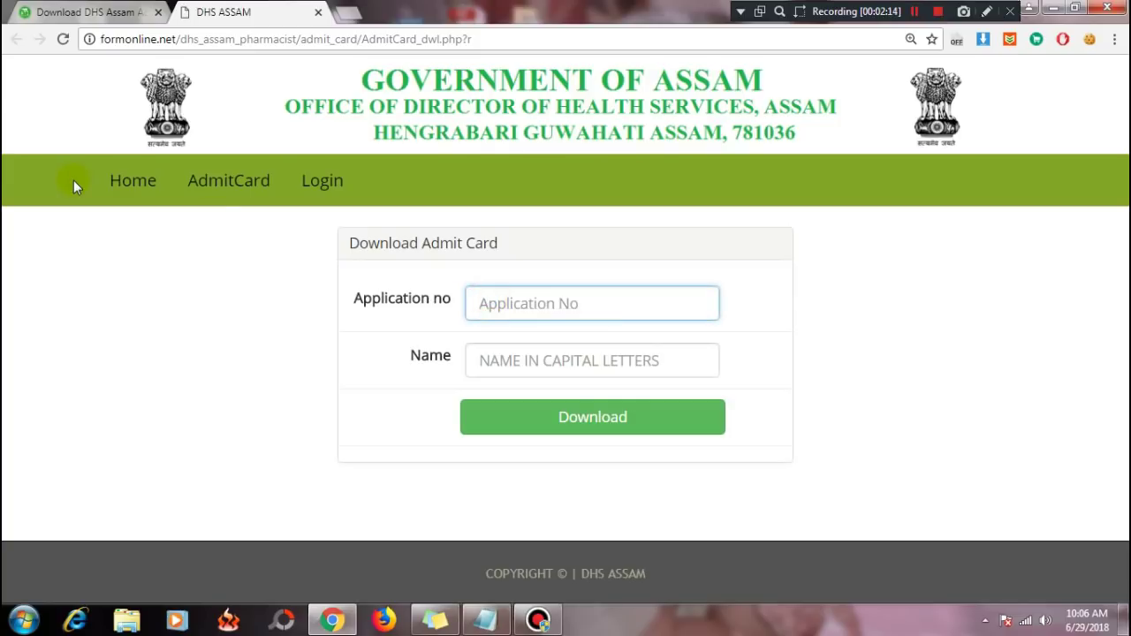
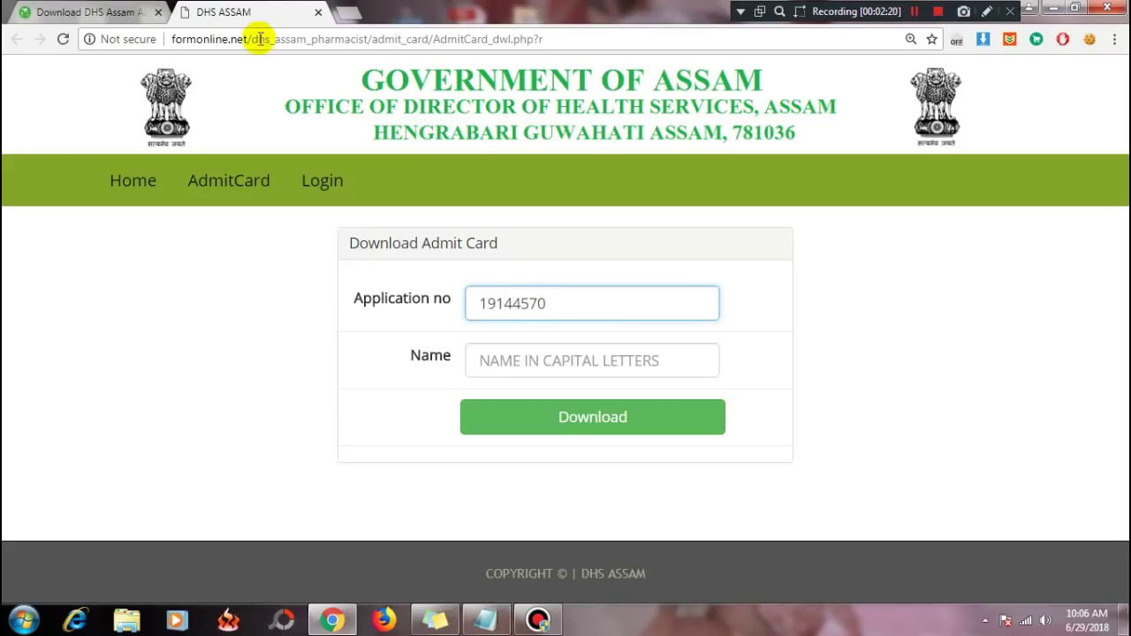
pyautogui.click(506, 359)
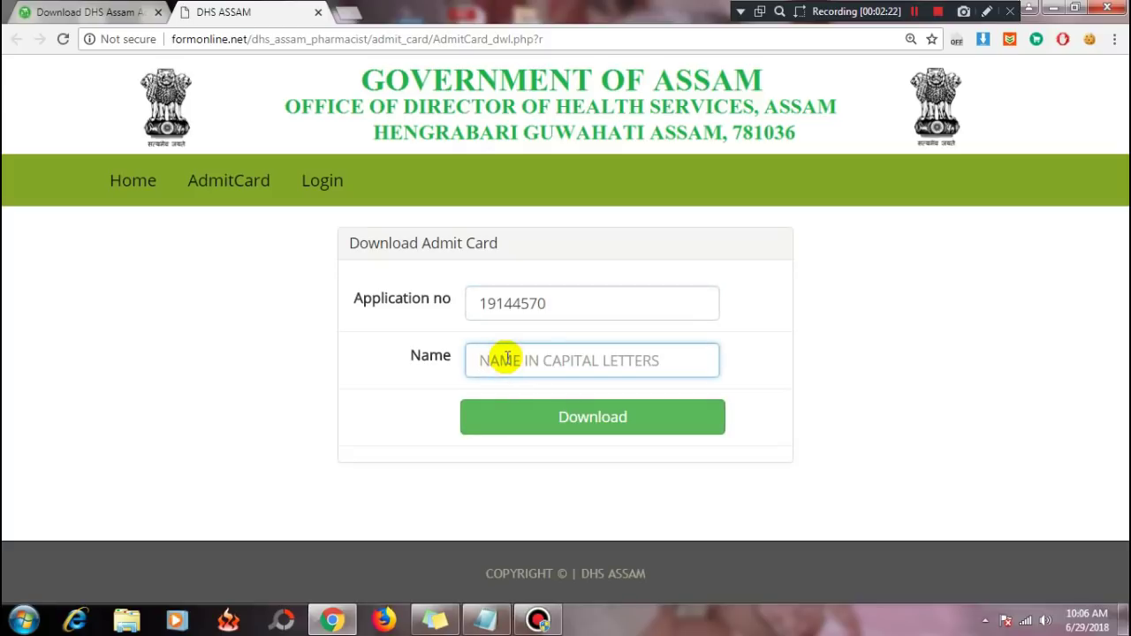
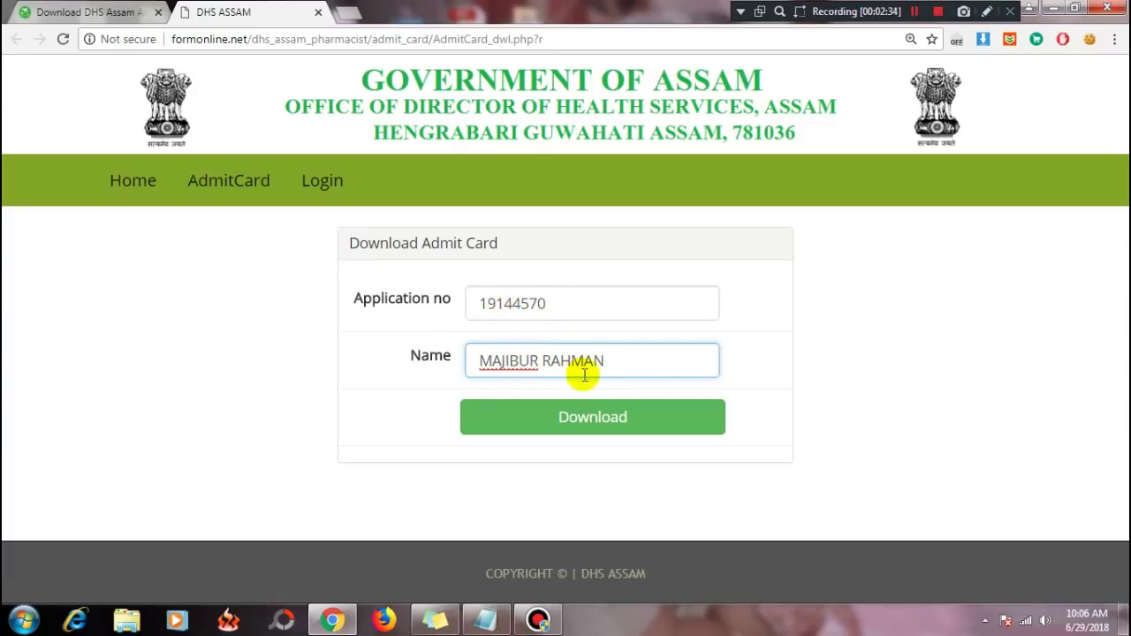
pyautogui.click(588, 416)
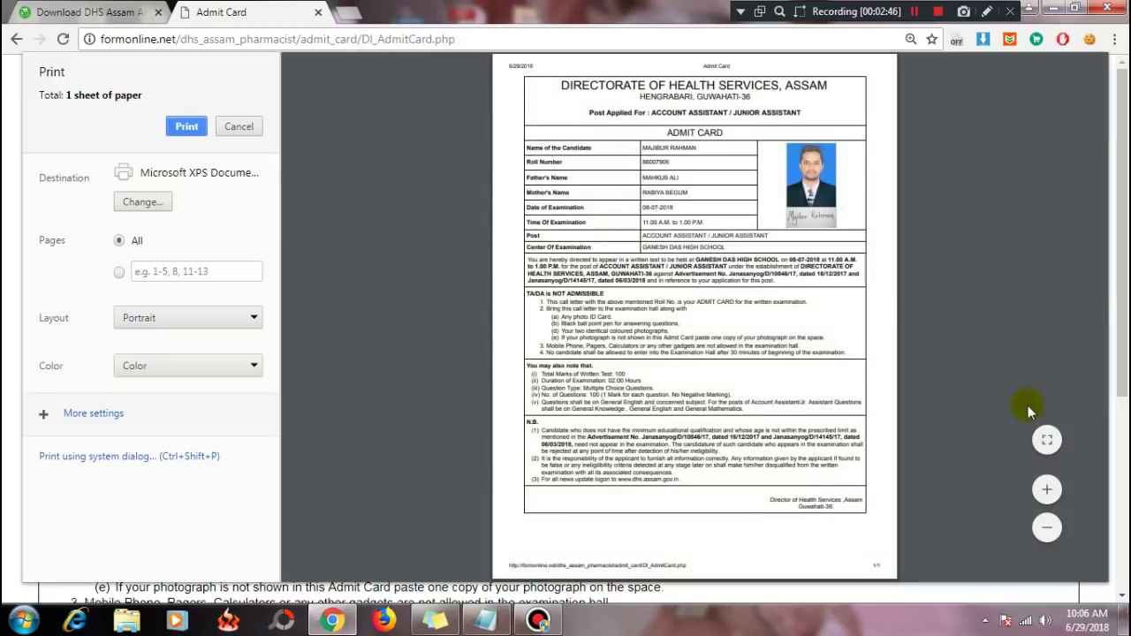
# Step: Zoom the admit card preview in four steps and highlight the exam date 08-07-2018
pyautogui.click(1047, 491)
pyautogui.click(1047, 491)
pyautogui.click(1048, 491)
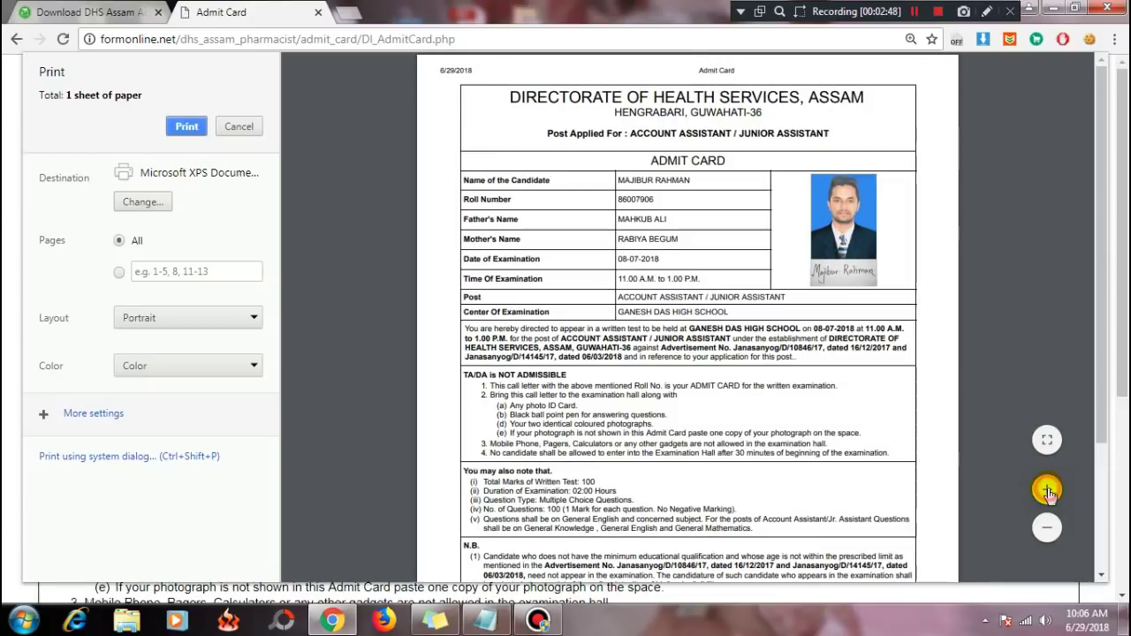
pyautogui.click(1047, 491)
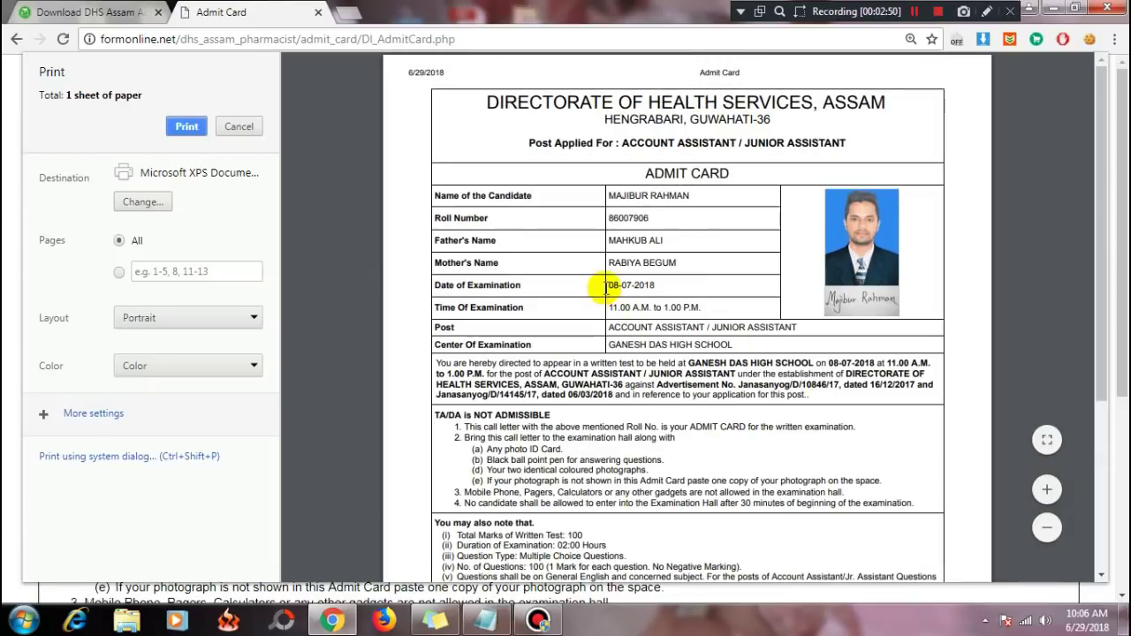
pyautogui.moveTo(610, 284); pyautogui.dragTo(682, 309)
pyautogui.click(657, 284)
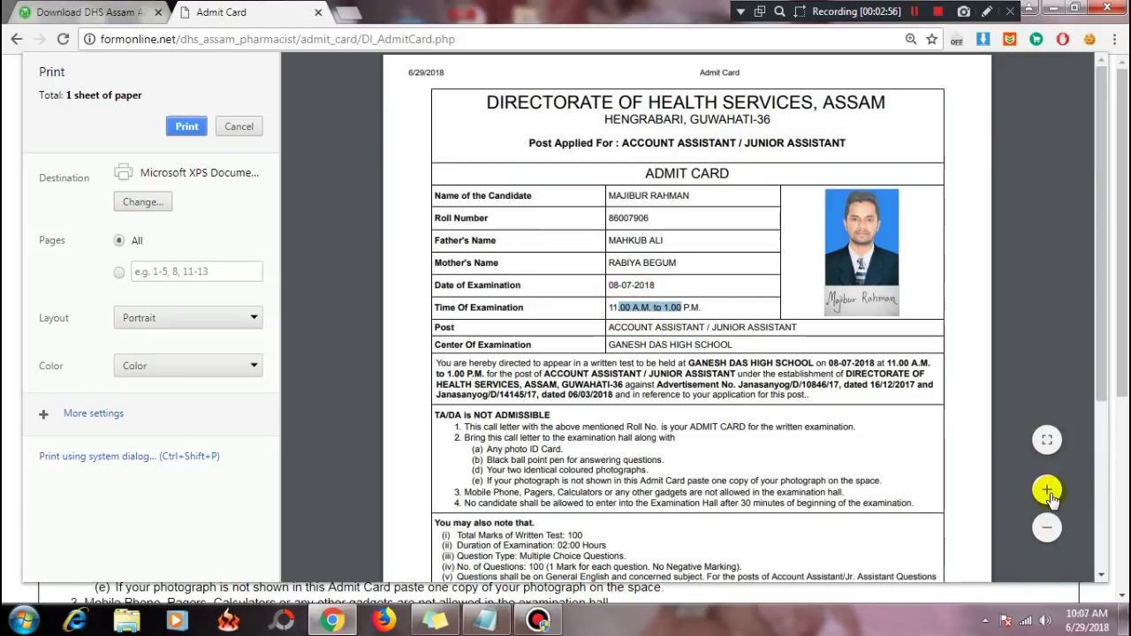
# Step: Zoom further, check the exam time and GANESH DAS HIGH SCHOOL centre, then return to the article tab
pyautogui.click(1047, 491)
pyautogui.click(1050, 495)
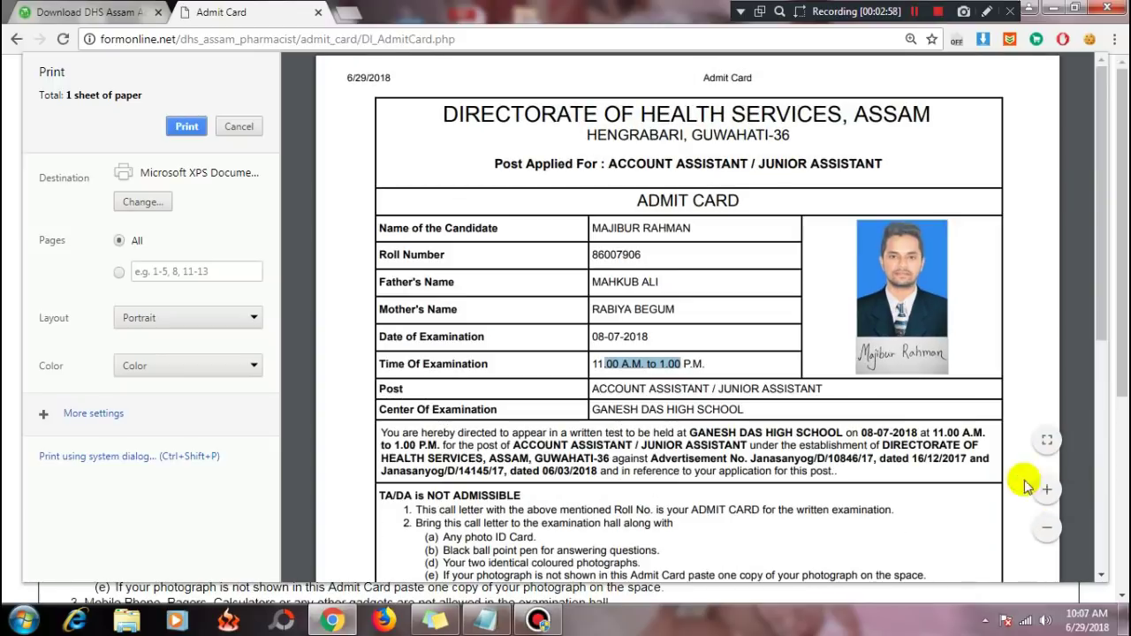
pyautogui.click(644, 447)
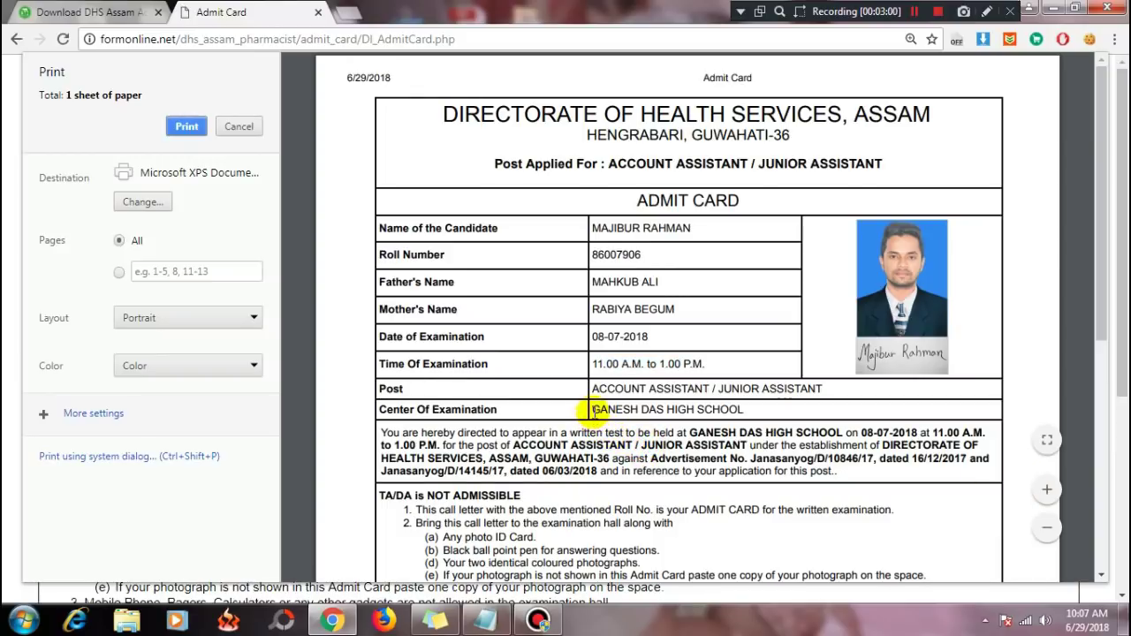
pyautogui.moveTo(592, 409); pyautogui.dragTo(796, 412)
pyautogui.click(796, 410)
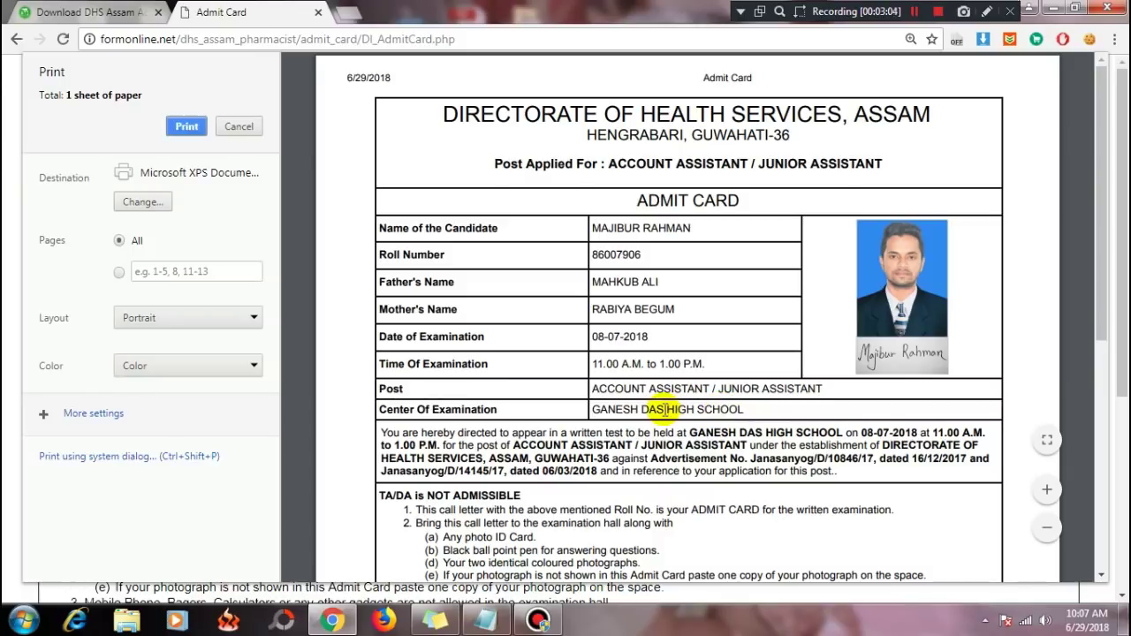
pyautogui.moveTo(591, 409); pyautogui.dragTo(786, 411)
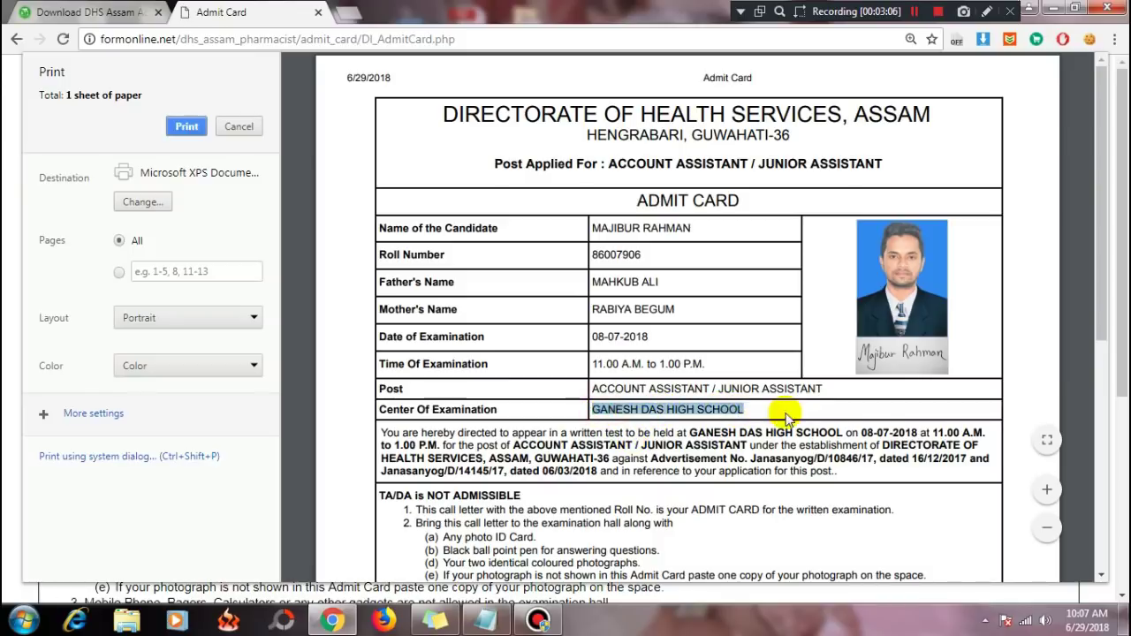
pyautogui.click(786, 411)
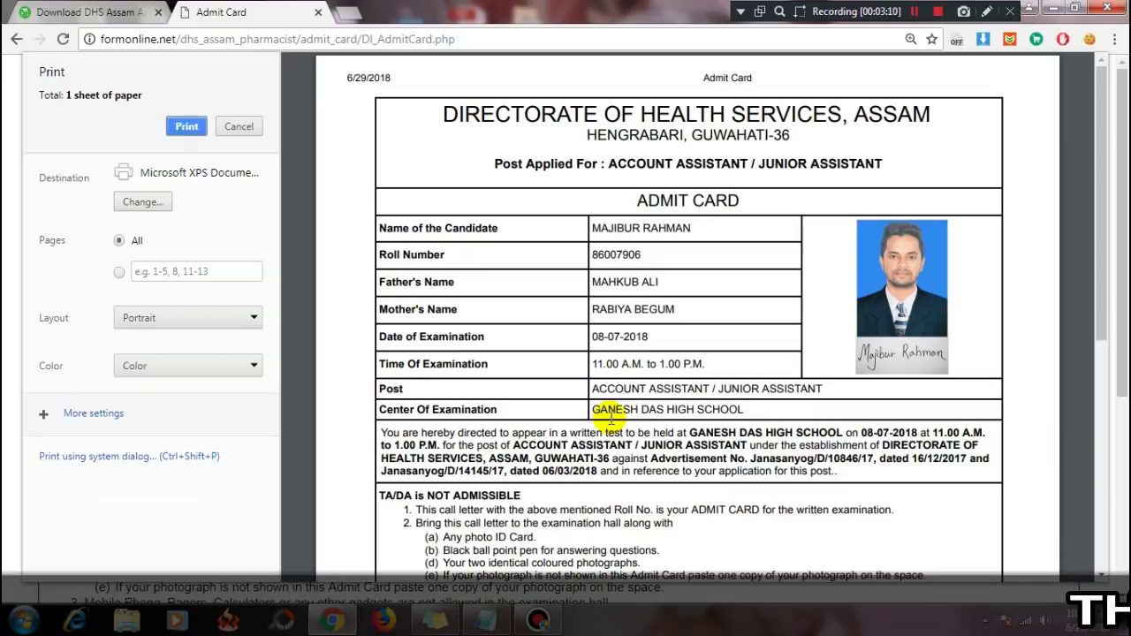
pyautogui.click(82, 7)
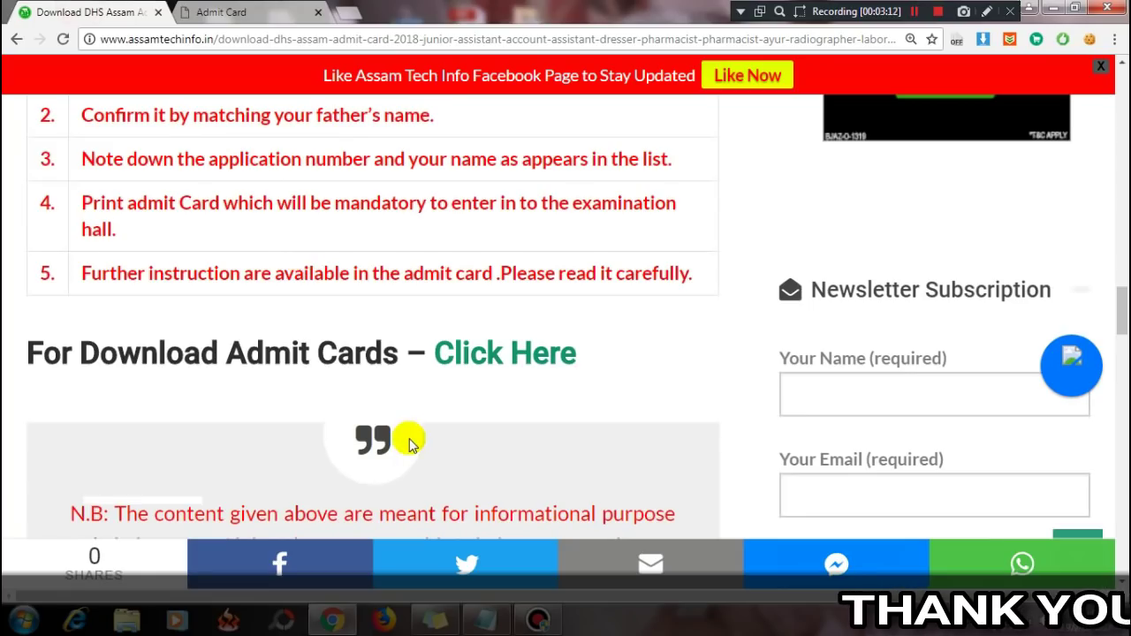
pyautogui.scroll(3, 409, 442)
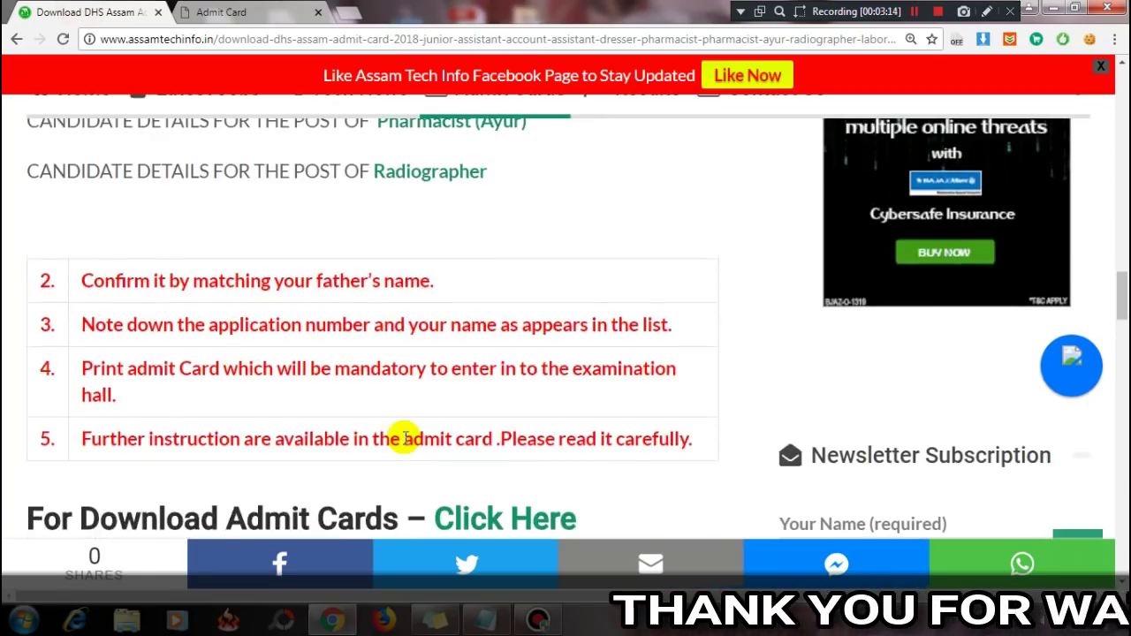
pyautogui.scroll(1, 446, 493)
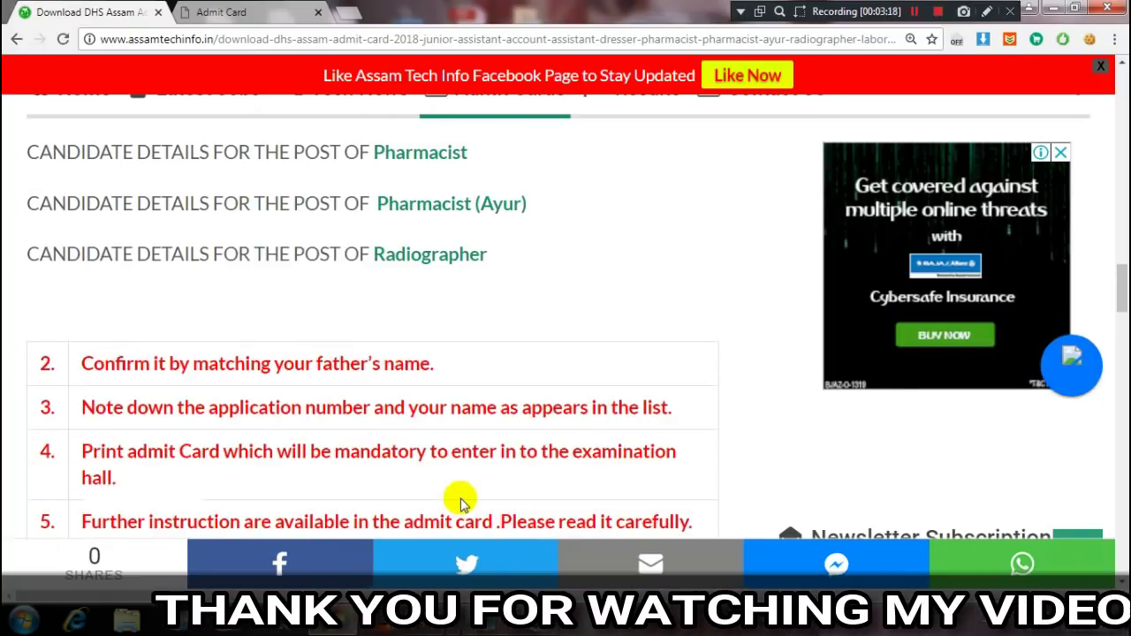
pyautogui.scroll(10, 459, 500)
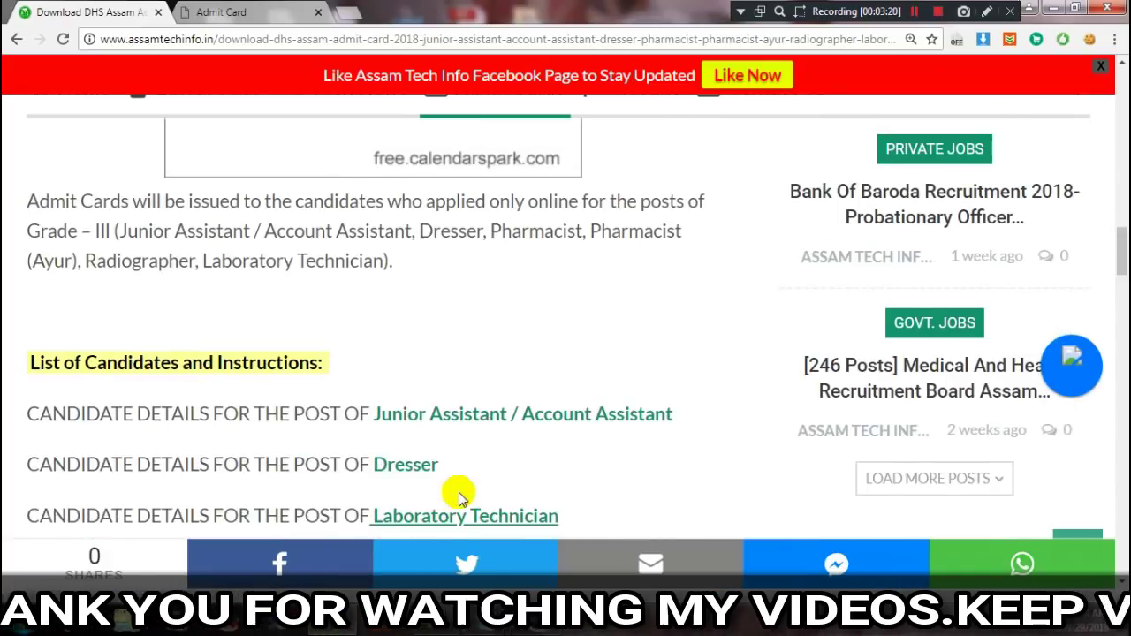
pyautogui.scroll(10, 505, 308)
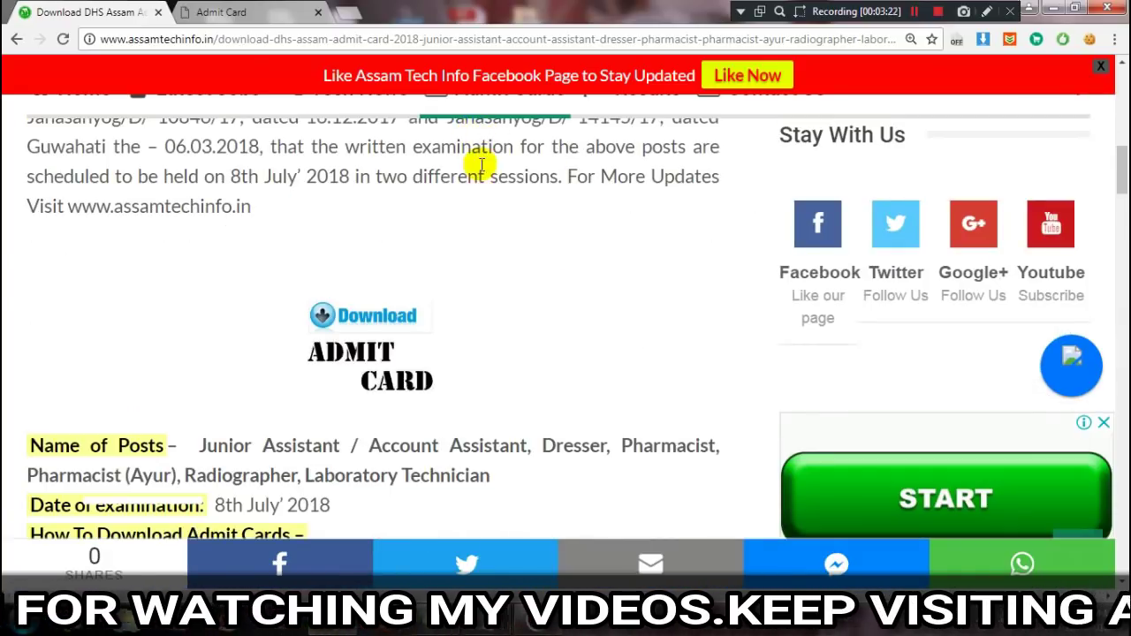
pyautogui.scroll(2, 522, 329)
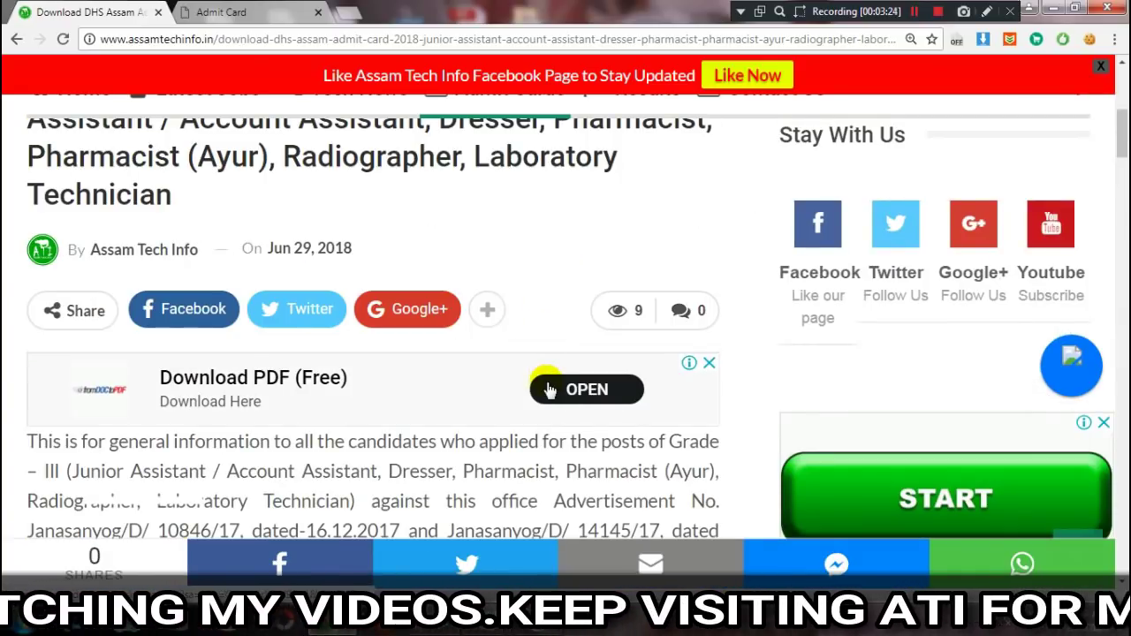
pyautogui.scroll(3, 530, 354)
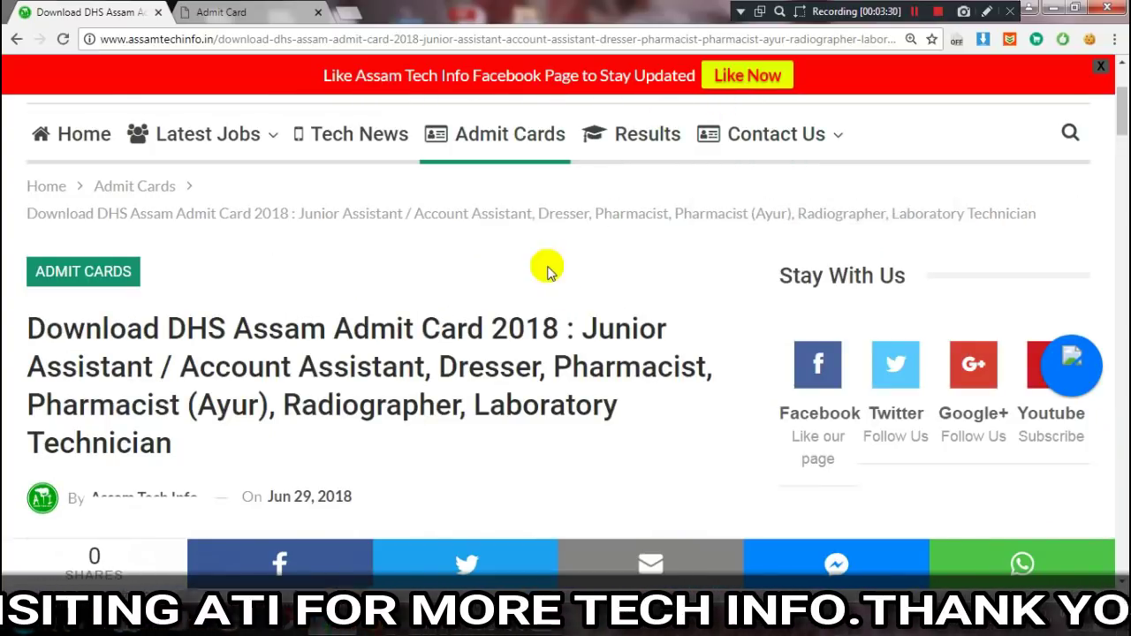
pyautogui.scroll(-2, 547, 271)
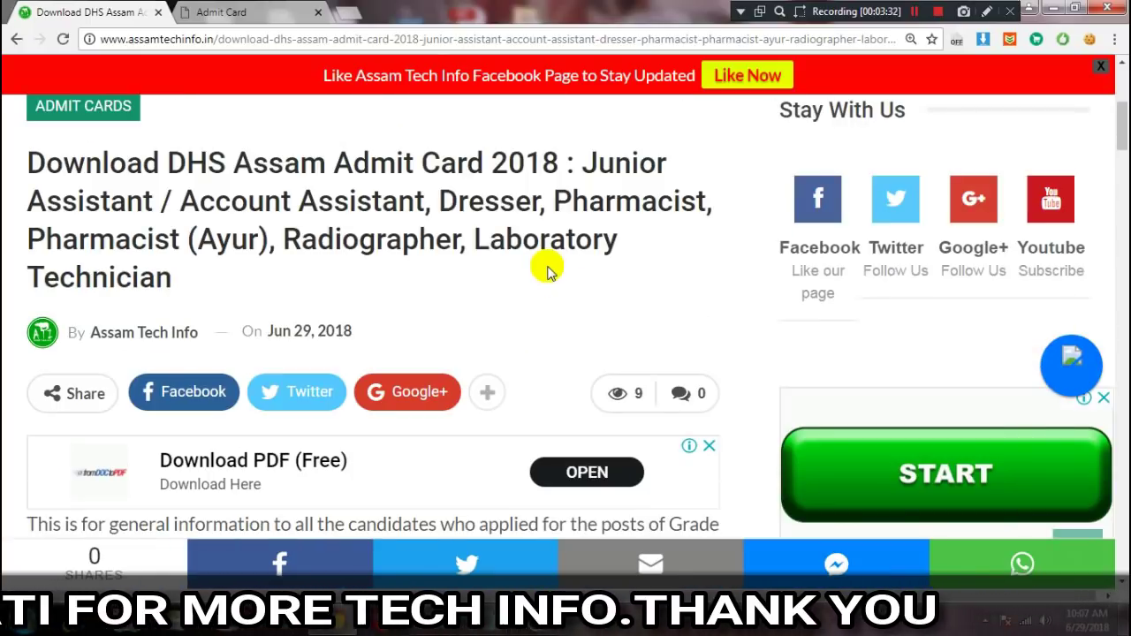
pyautogui.scroll(1, 547, 271)
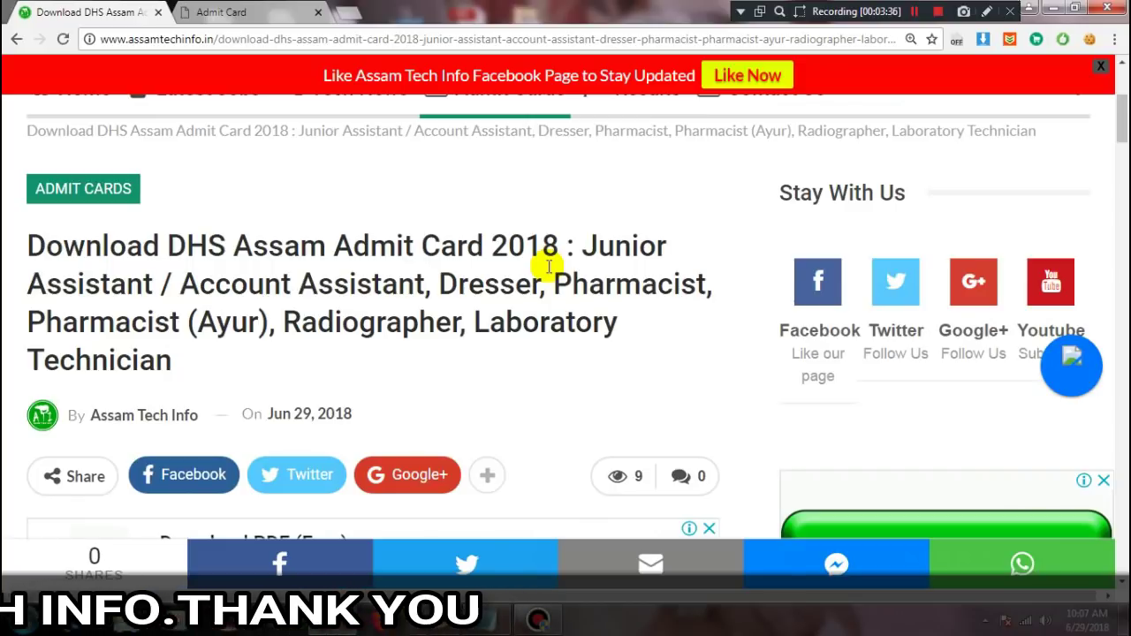
pyautogui.scroll(1, 495, 318)
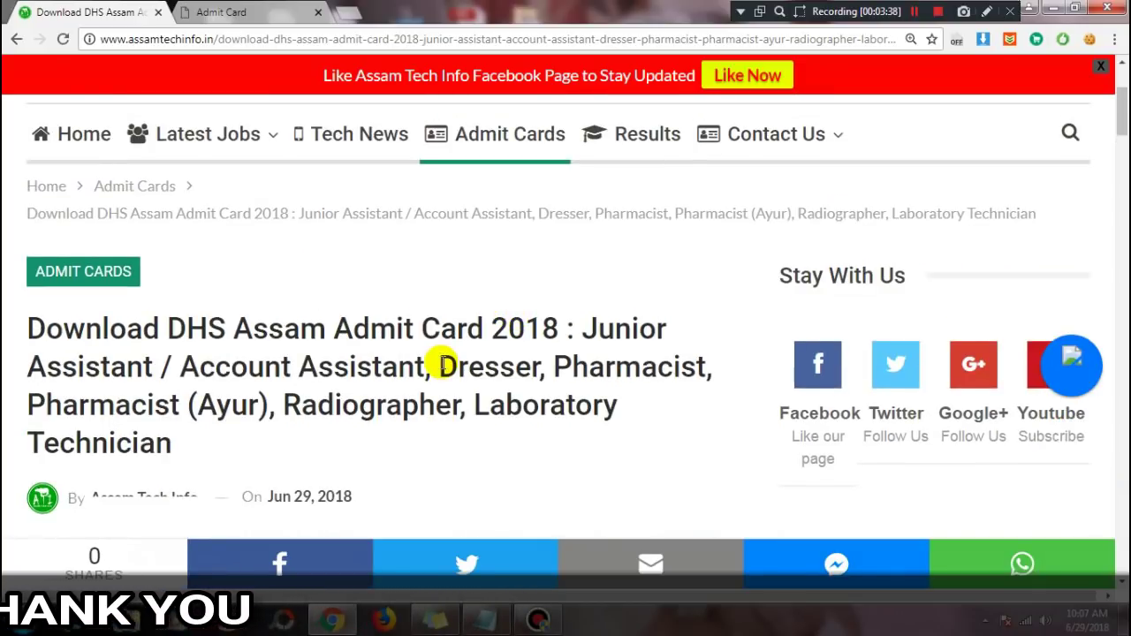